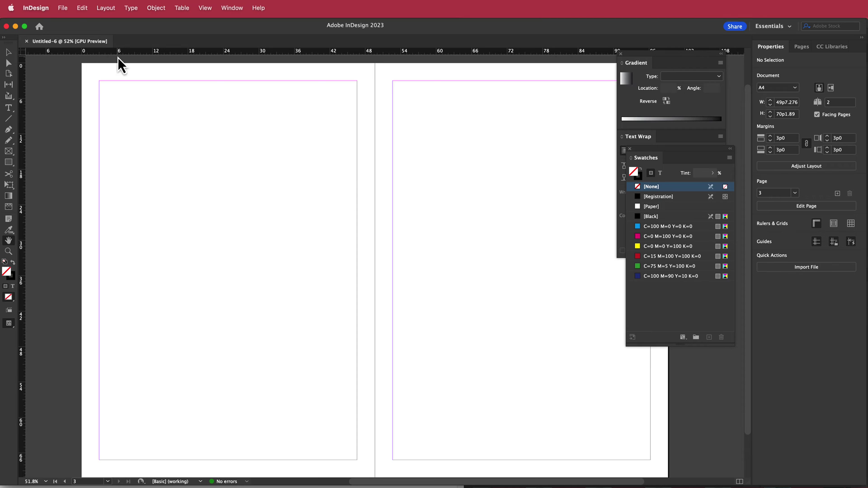
# - Place the pink planets picture at the top margin of the first page, scaled to about 43p7 wide
pyautogui.click(64, 13)
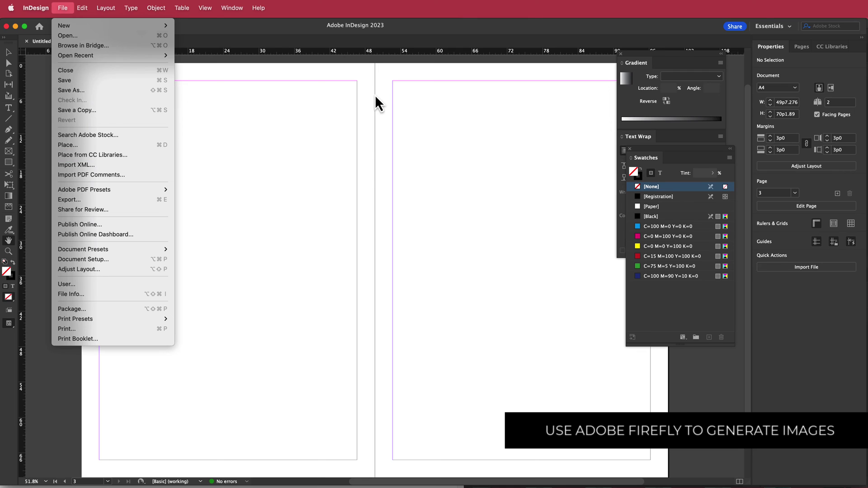
pyautogui.click(299, 143)
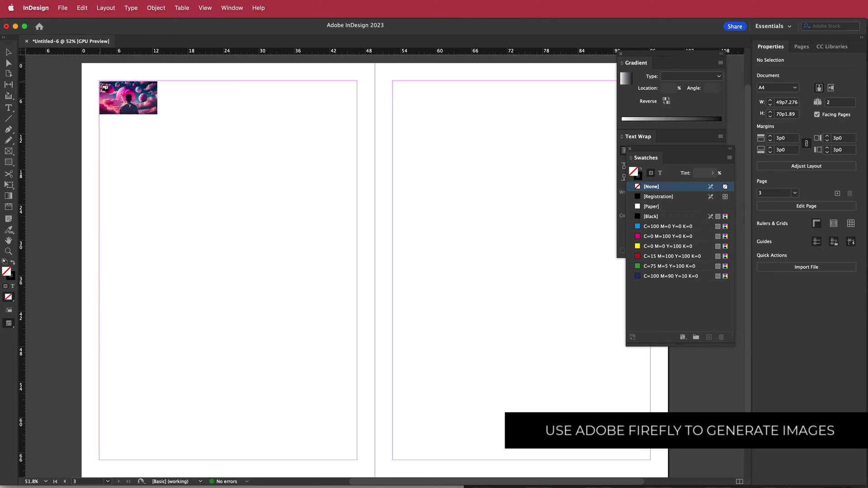
pyautogui.moveTo(100, 82); pyautogui.dragTo(356, 227)
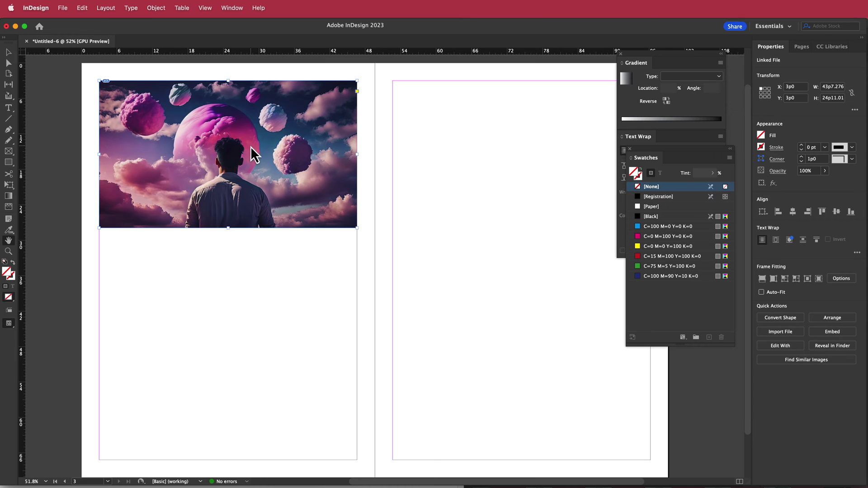
# - Give the placed picture's frame rounded corners on all four sides with a corner size of 2p7
pyautogui.click(156, 8)
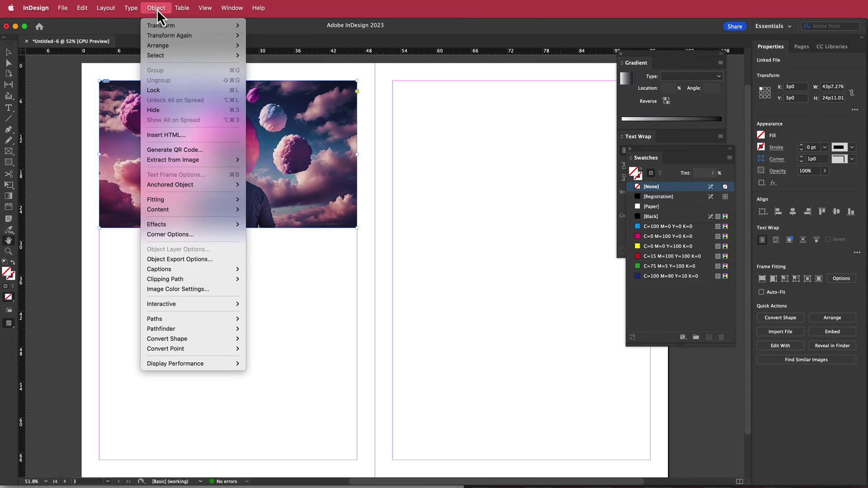
pyautogui.click(183, 234)
pyautogui.click(446, 296)
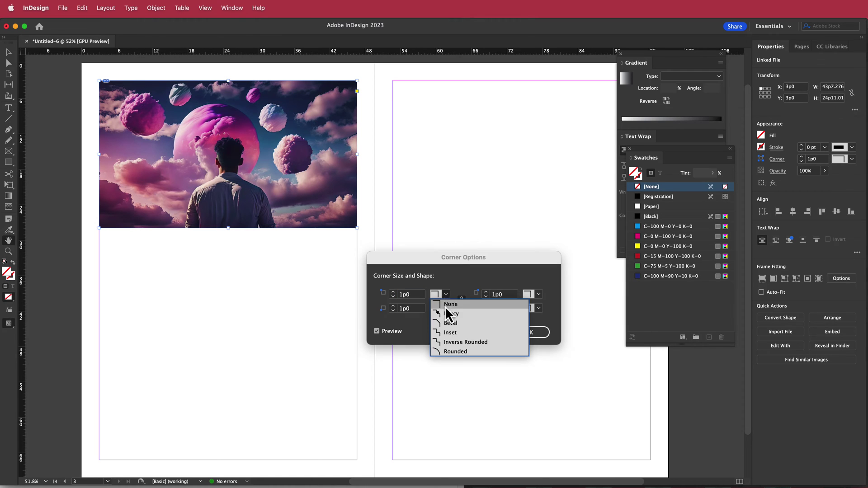
pyautogui.click(451, 351)
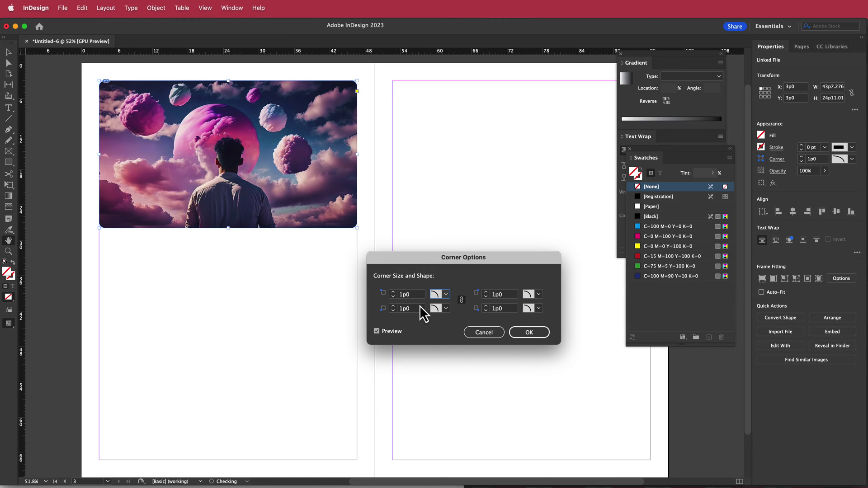
pyautogui.click(393, 292)
pyautogui.click(393, 292)
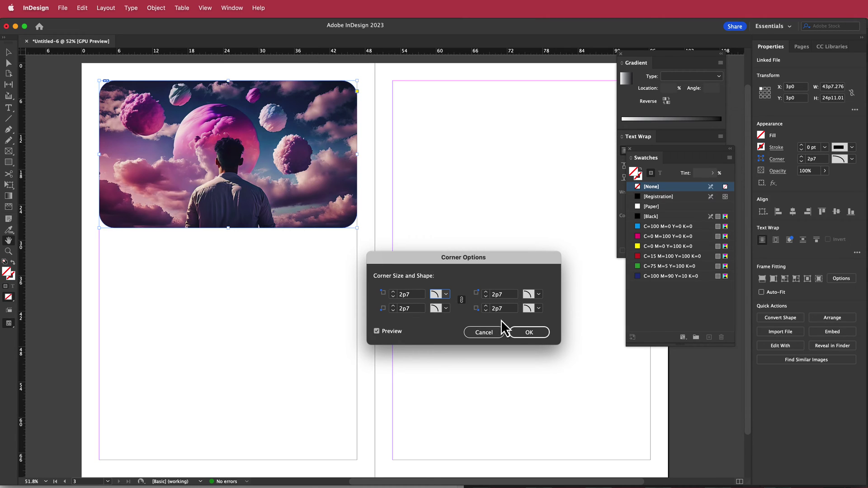
pyautogui.click(528, 333)
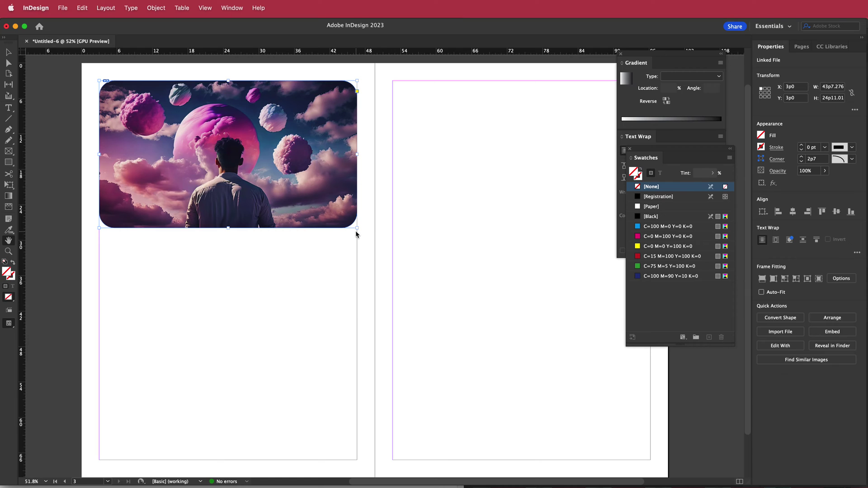
# - Switch to Illustrator and replace the word CREATIVE in the text effect with PLANETS
pyautogui.press('super+Tab')
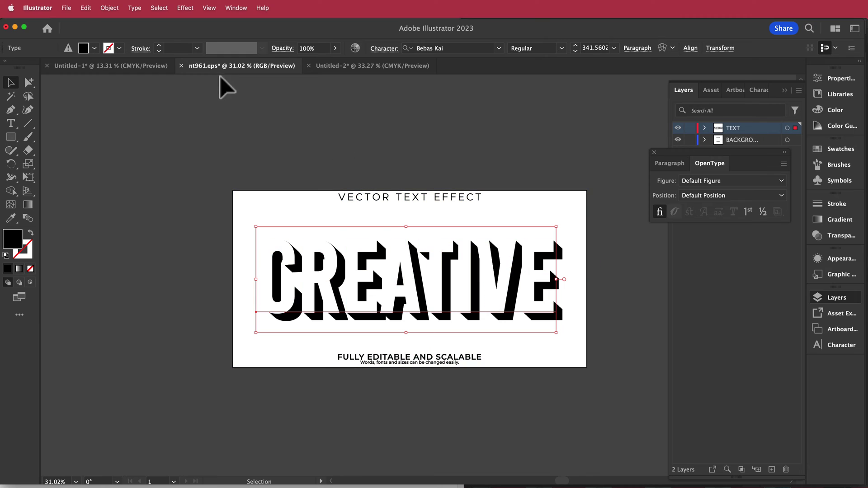
pyautogui.doubleClick(407, 276)
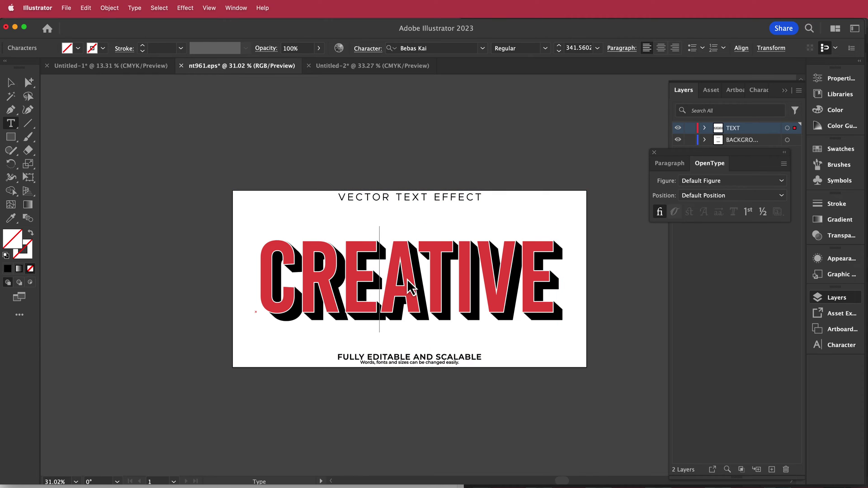
pyautogui.doubleClick(407, 277)
pyautogui.write('PLAN')
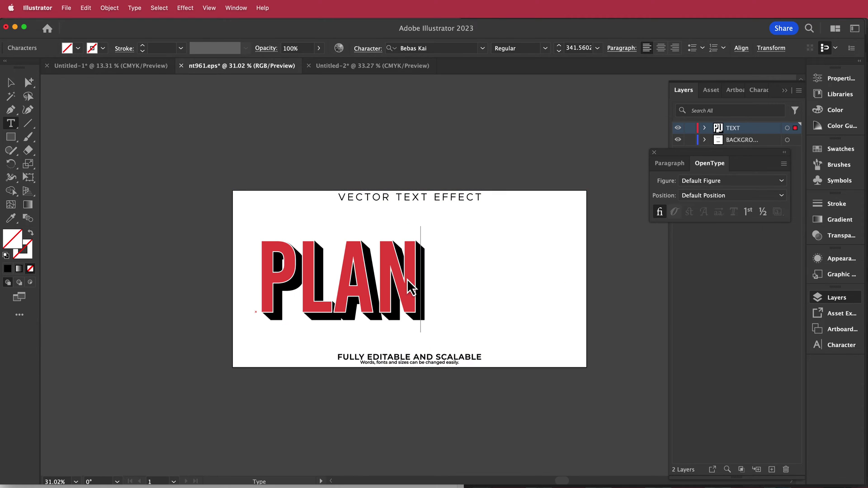
pyautogui.write('ETS')
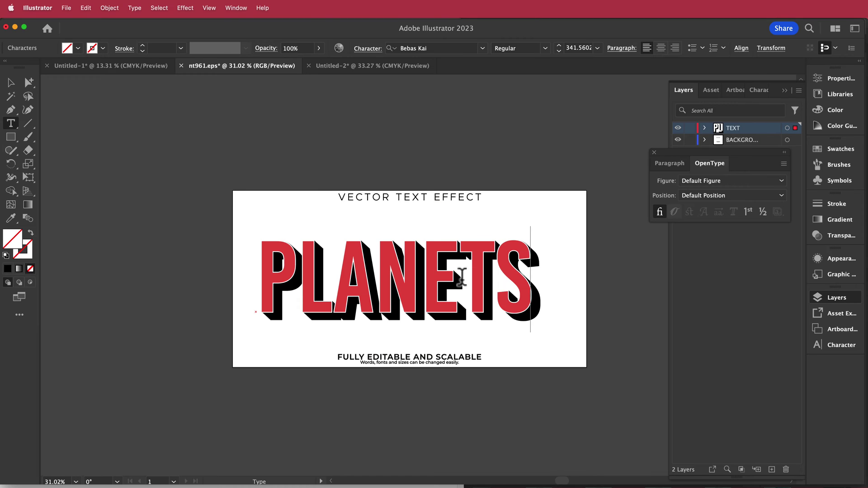
# - Set the PLANETS text in Montserrat Black and shift the widened word left across the artboard
pyautogui.doubleClick(472, 271)
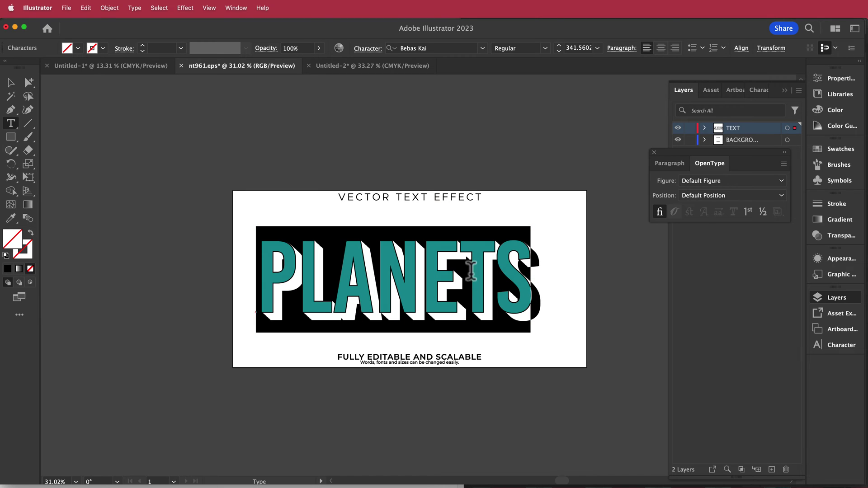
pyautogui.click(435, 48)
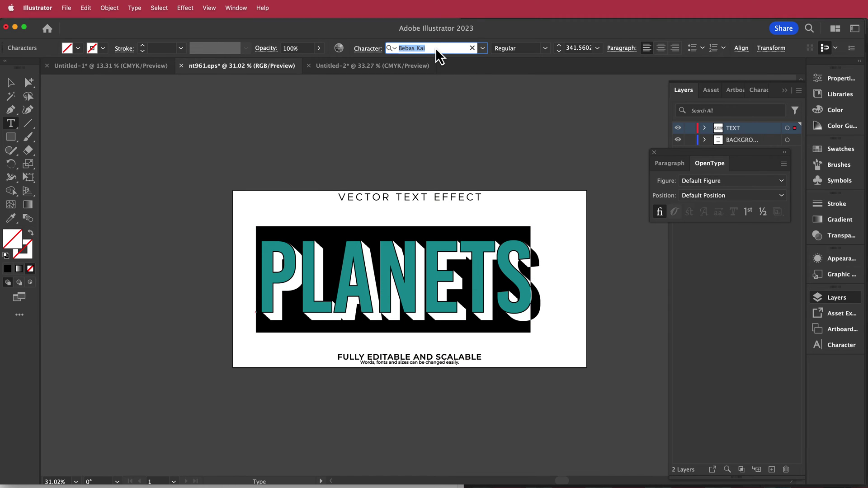
pyautogui.write('Mon')
pyautogui.scroll(-4, 467, 327)
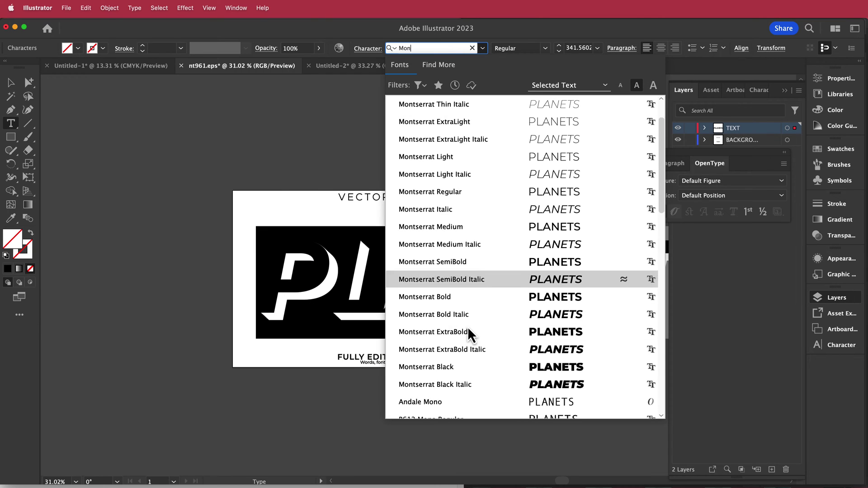
pyautogui.click(442, 316)
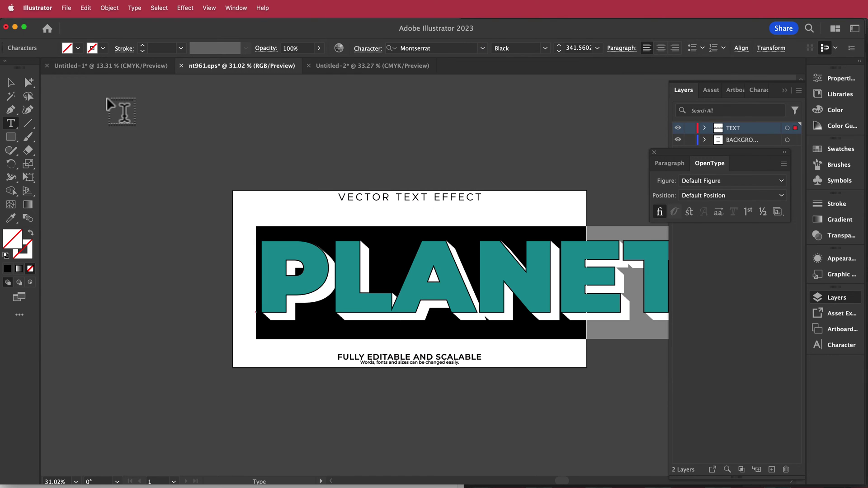
pyautogui.click(11, 82)
pyautogui.moveTo(425, 265); pyautogui.dragTo(358, 275)
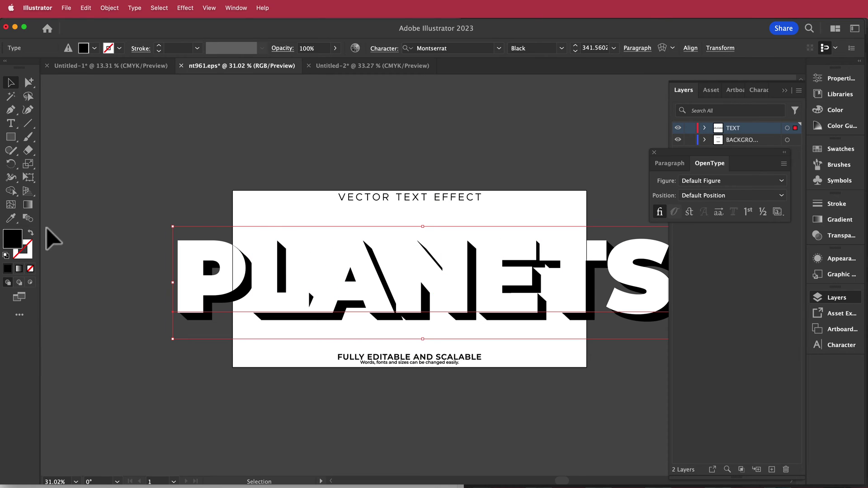
# - Outline the PLANETS text with a black 2 pt stroke and deselect it
pyautogui.click(119, 49)
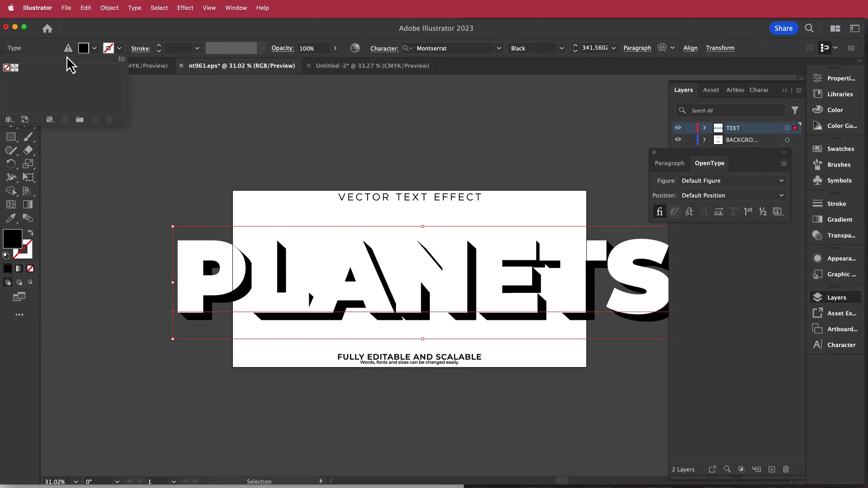
pyautogui.click(15, 68)
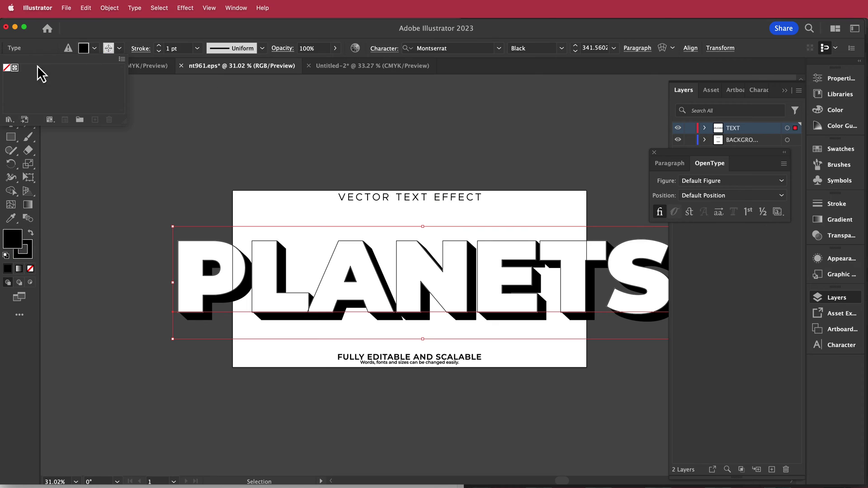
pyautogui.click(161, 46)
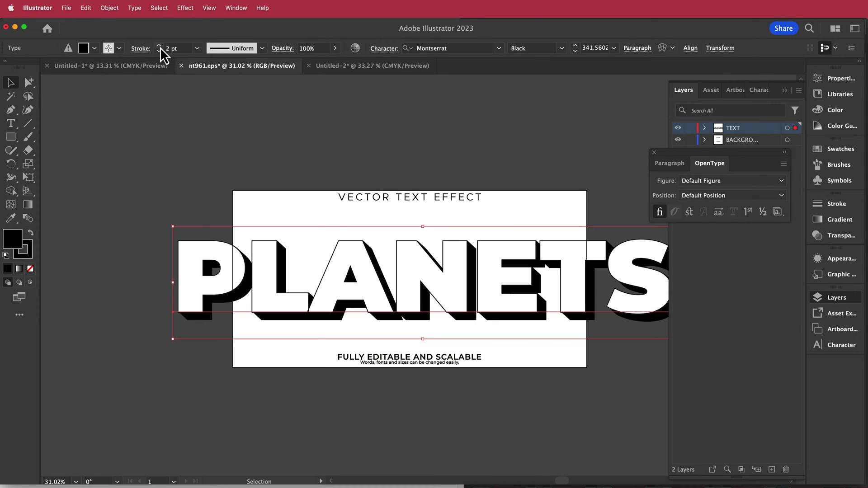
pyautogui.click(199, 126)
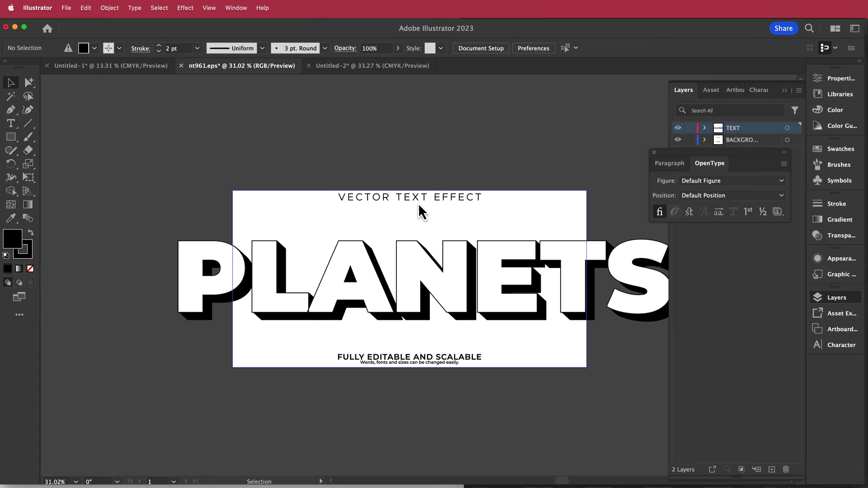
# - Hide the background layer and bring up the export choices for the PLANETS artwork
pyautogui.click(240, 9)
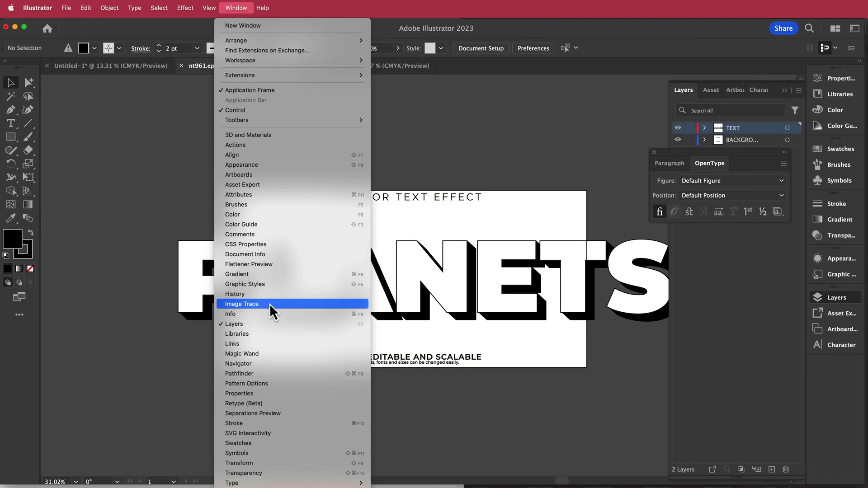
pyautogui.click(678, 138)
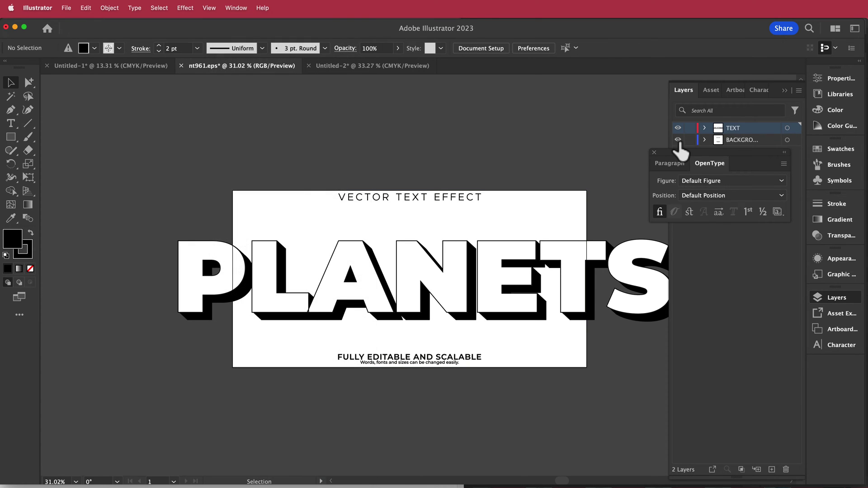
pyautogui.click(678, 139)
pyautogui.click(67, 8)
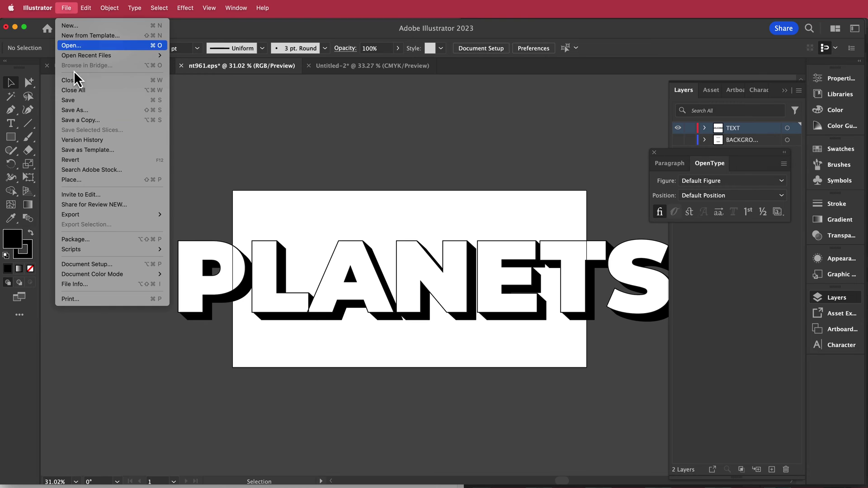
pyautogui.moveTo(103, 216)
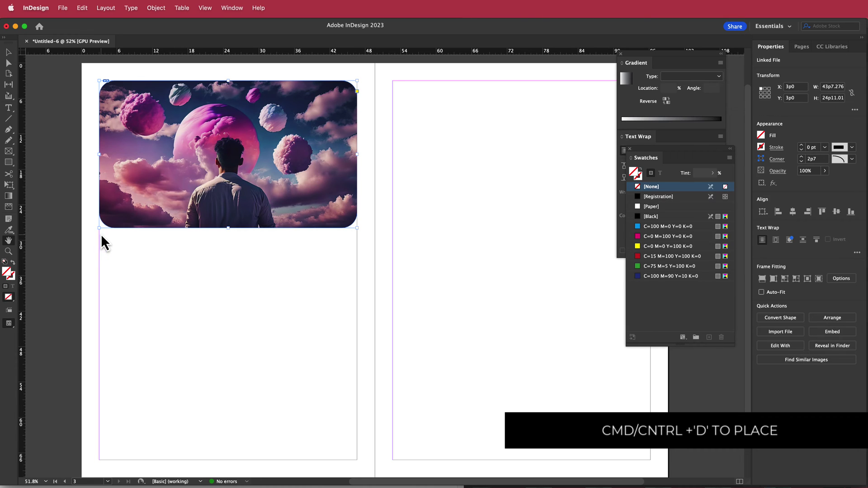
# - In InDesign, place the PLANETS artwork directly below the picture and narrow the graphic to about 40p5 wide
pyautogui.press('super+d')
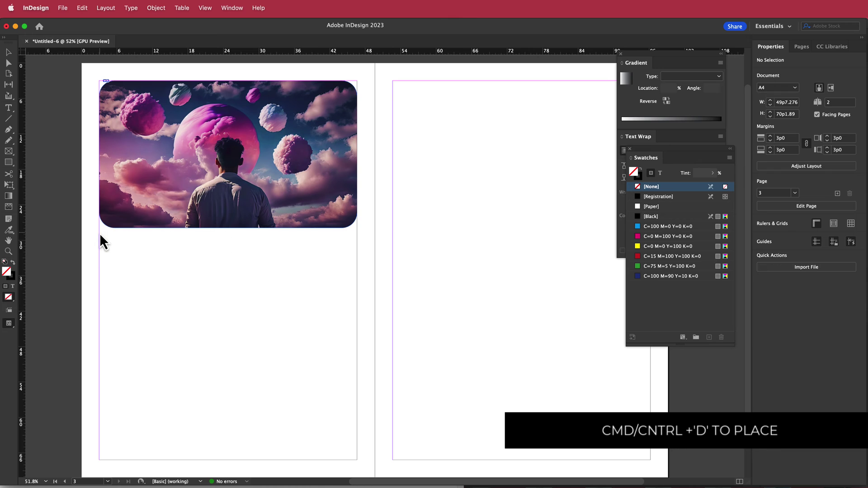
pyautogui.moveTo(99, 233); pyautogui.dragTo(357, 276)
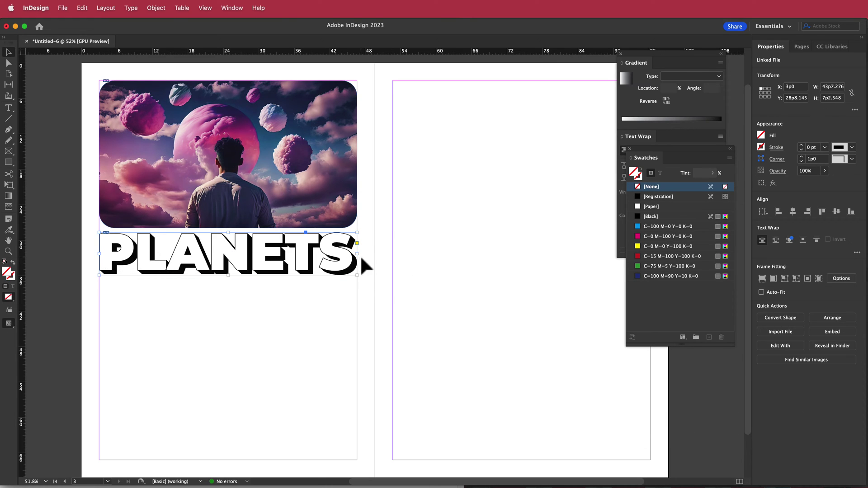
pyautogui.click(228, 254)
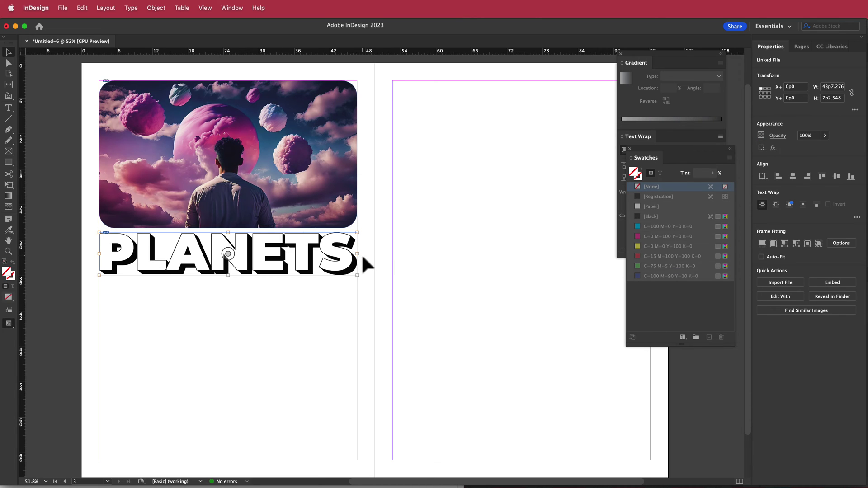
pyautogui.moveTo(358, 254); pyautogui.dragTo(338, 255)
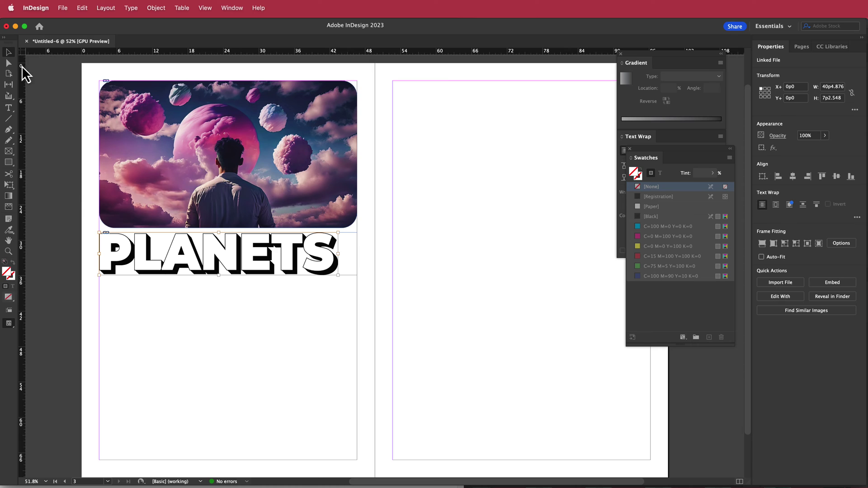
# - Add a margin-wide text frame below the PLANETS title reading "A PLACE WHERE NEW PLANETS ARE FOUNDED"
pyautogui.click(8, 108)
pyautogui.moveTo(99, 279); pyautogui.dragTo(356, 306)
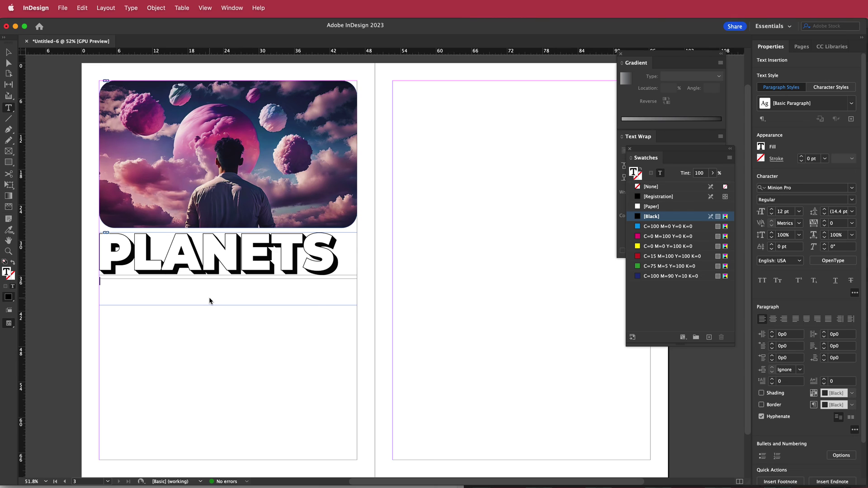
pyautogui.write('A PLACE WHERE NEW PLANETS ARE FOUNDED')
# - Set the whole tagline below the title in Montserrat Medium at 19 pt
pyautogui.moveTo(231, 284); pyautogui.dragTo(77, 281)
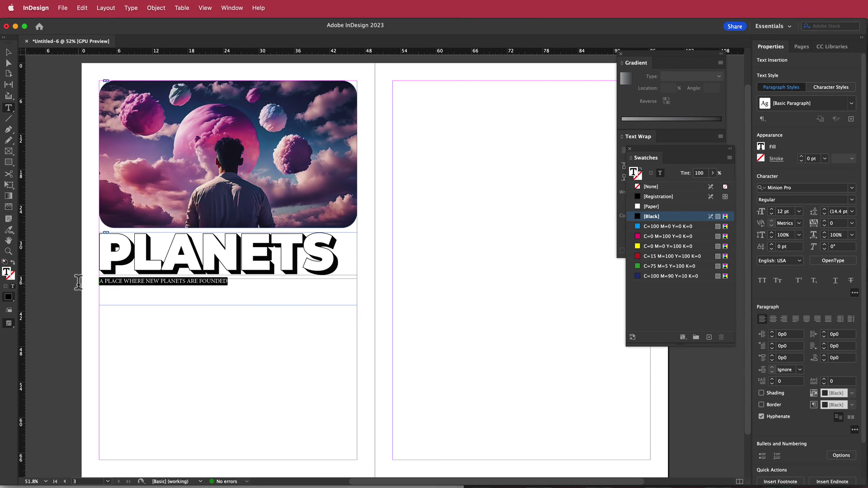
pyautogui.click(794, 188)
pyautogui.write('mon')
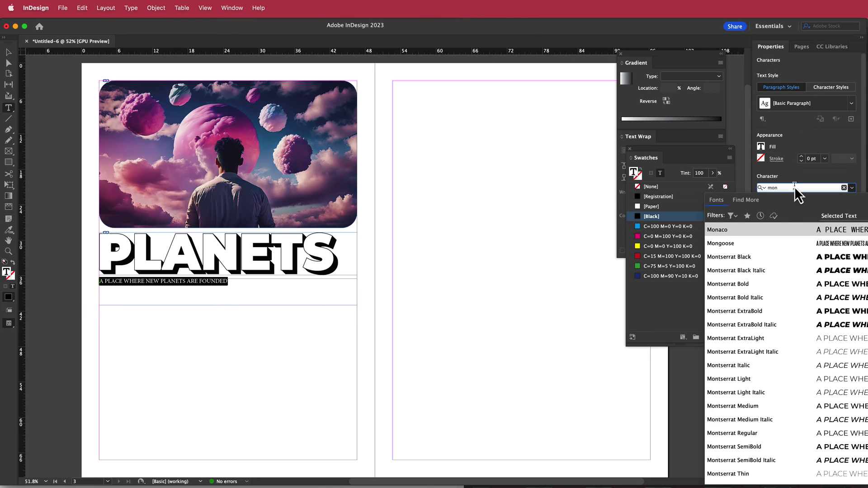
pyautogui.click(748, 405)
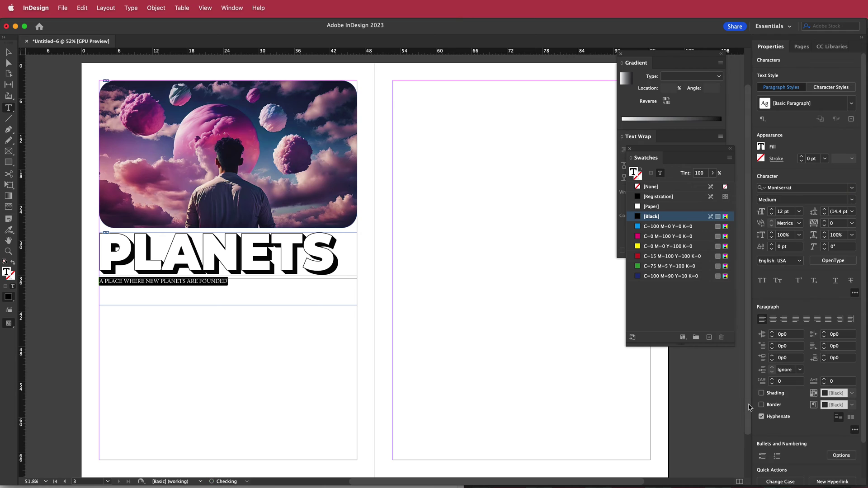
pyautogui.click(772, 210)
pyautogui.click(772, 210)
pyautogui.click(772, 210)
pyautogui.click(772, 210)
pyautogui.click(772, 210)
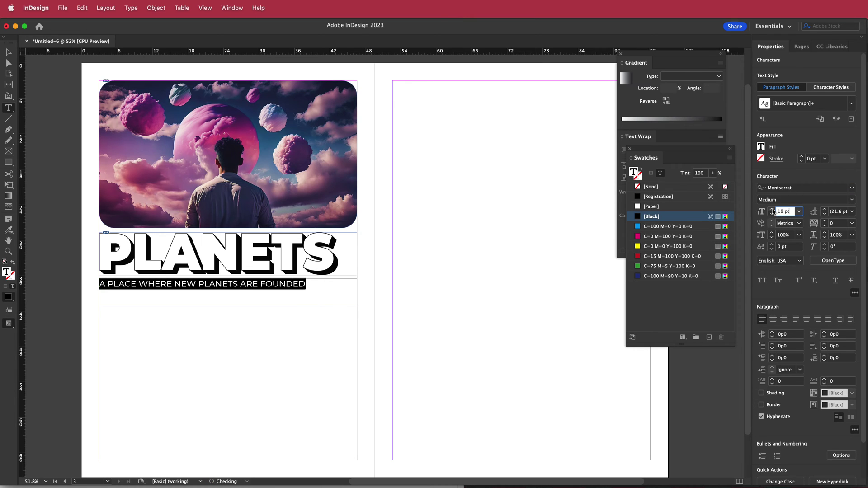
pyautogui.click(772, 210)
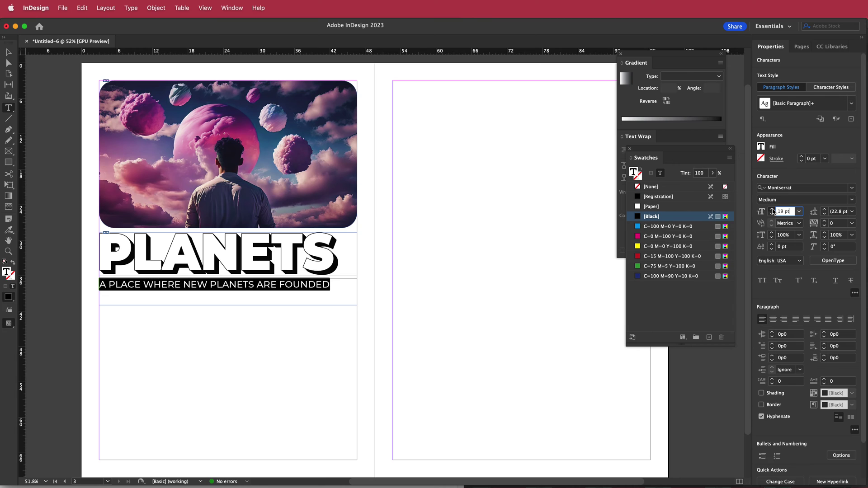
# - Increase the tagline text to 20 pt and shorten its frame to about 2p6 high
pyautogui.click(772, 210)
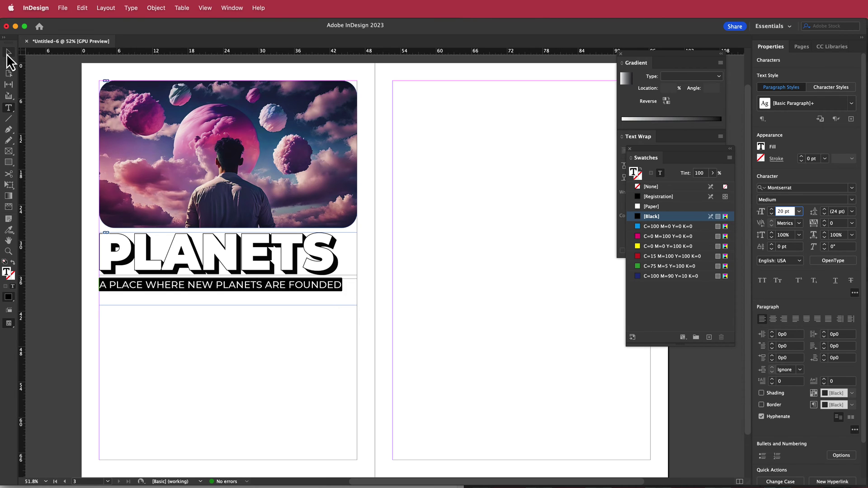
pyautogui.click(8, 53)
pyautogui.moveTo(228, 305); pyautogui.dragTo(228, 295)
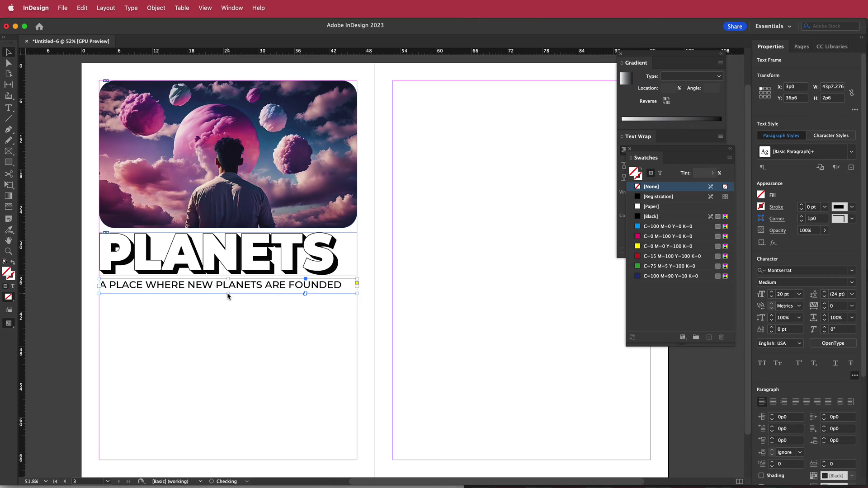
pyautogui.click(72, 199)
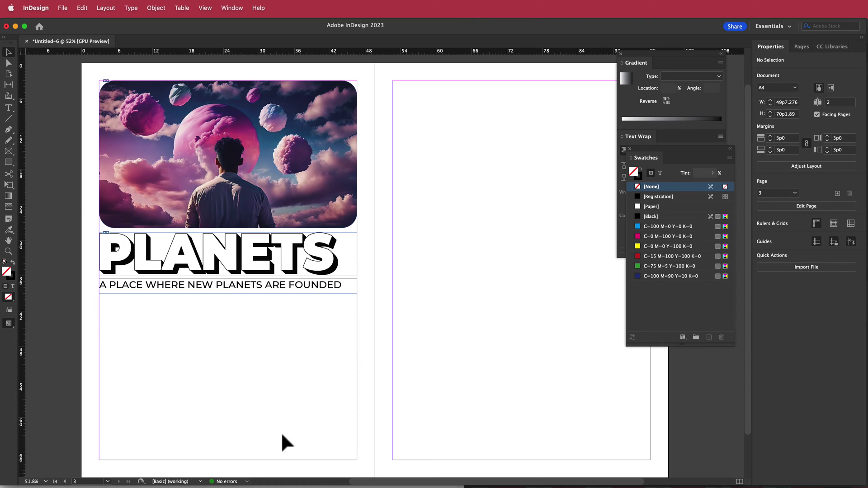
# - Add a margin-wide text frame from below the tagline to the bottom margin and fill it with placeholder text
pyautogui.click(8, 107)
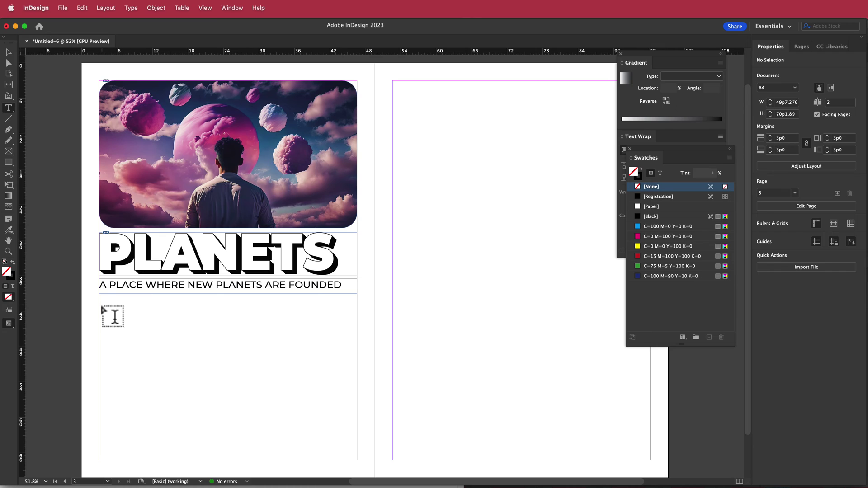
pyautogui.moveTo(100, 297); pyautogui.dragTo(357, 460)
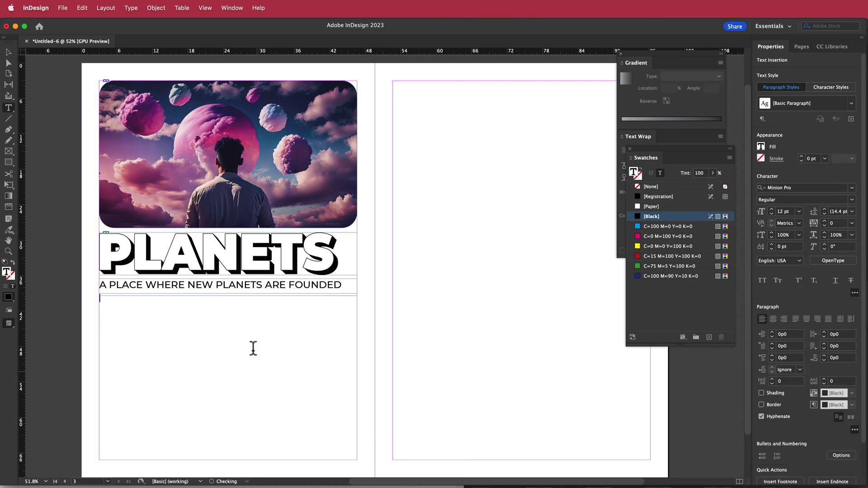
pyautogui.rightClick(301, 298)
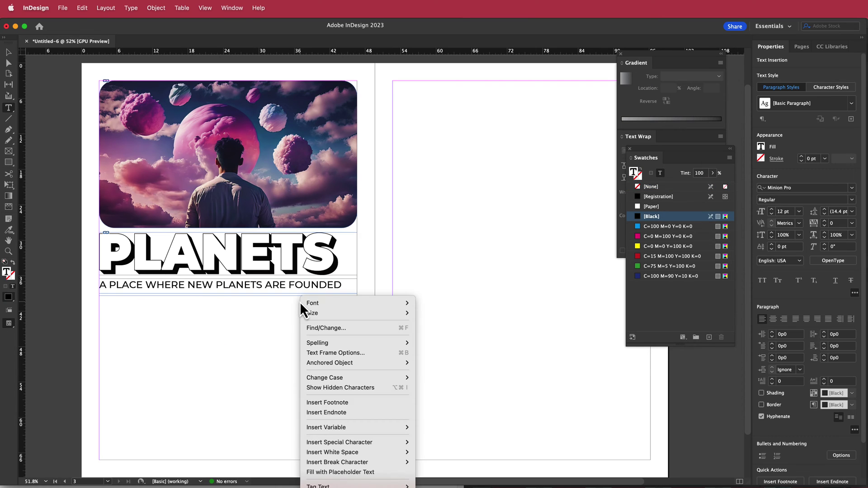
pyautogui.click(361, 472)
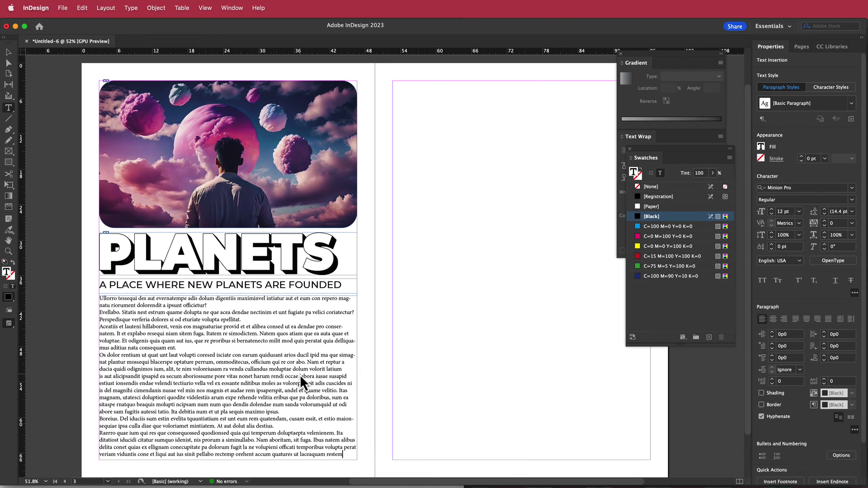
# - Set all the placeholder body text in Montserrat Light at 10 pt
pyautogui.press('super+a')
pyautogui.click(779, 189)
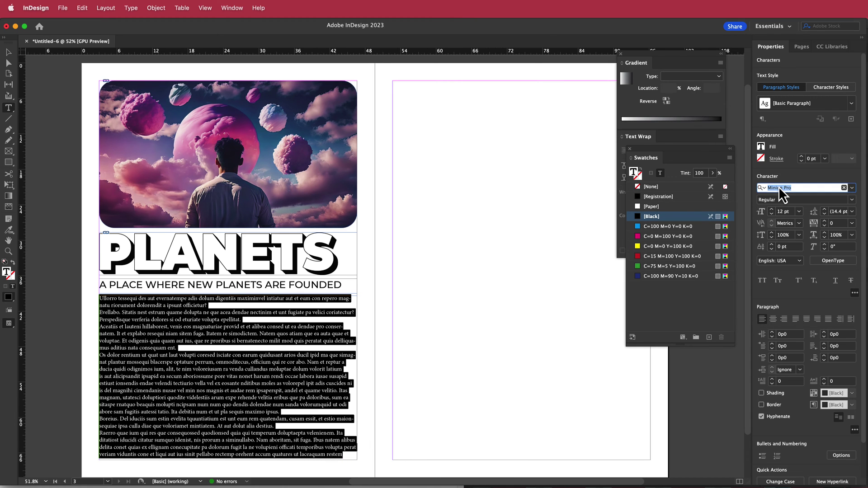
pyautogui.write('mons')
pyautogui.press('BackSpace')
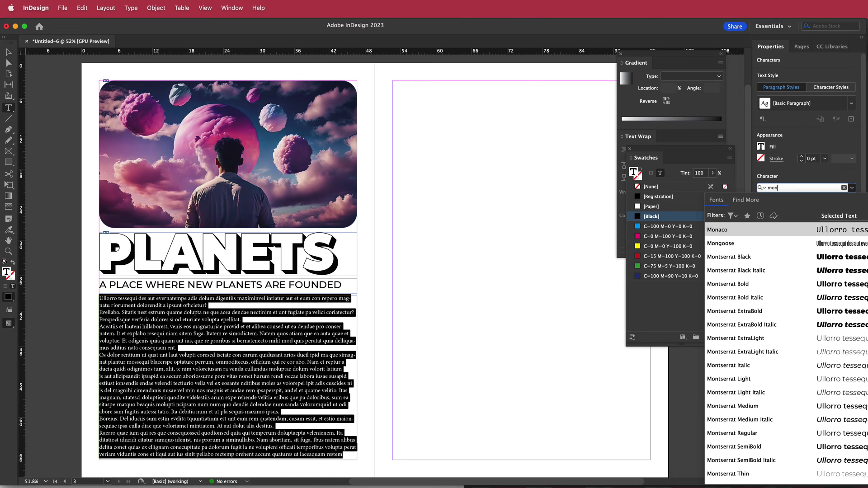
pyautogui.click(745, 378)
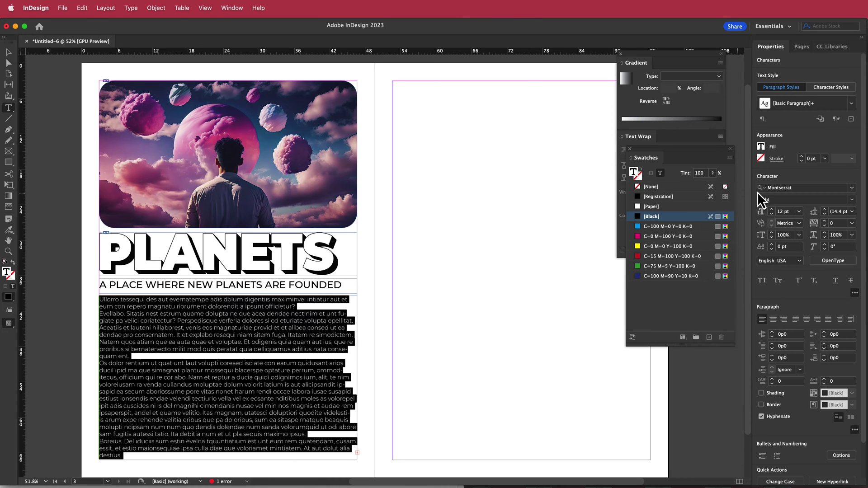
pyautogui.click(771, 215)
pyautogui.click(771, 215)
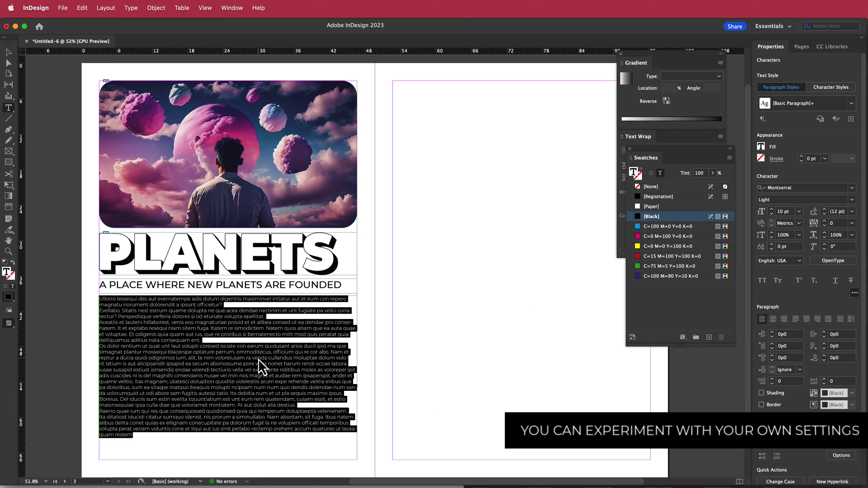
# - Fill the rest of the body frame with placeholder text and divide the frame into two columns
pyautogui.rightClick(297, 304)
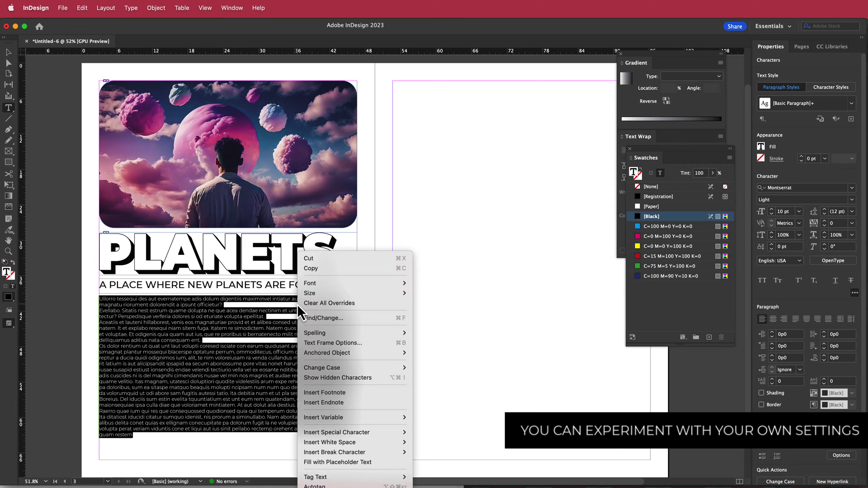
pyautogui.click(359, 463)
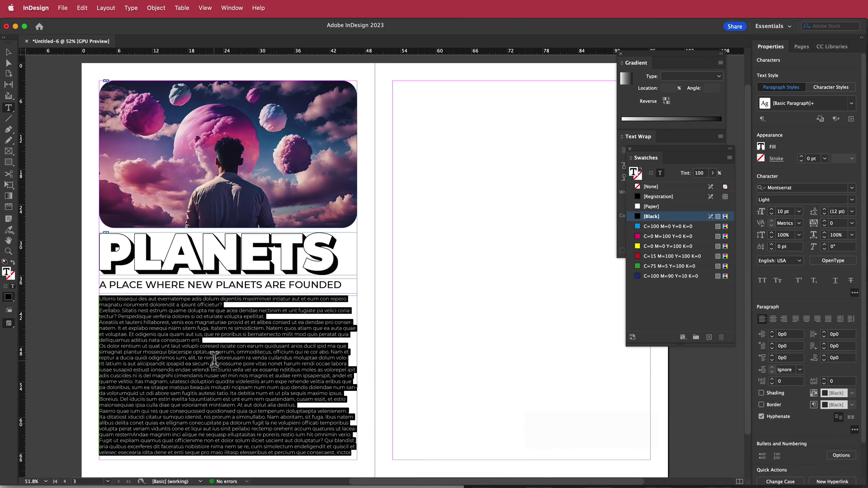
pyautogui.rightClick(189, 301)
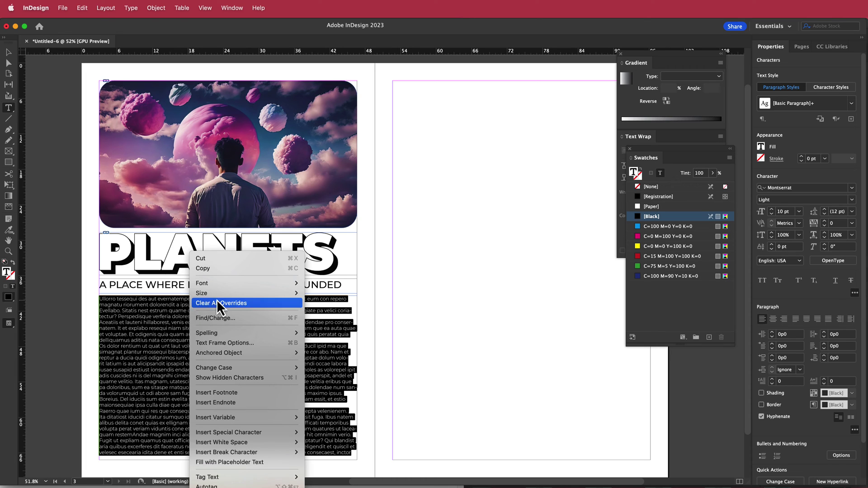
pyautogui.click(254, 343)
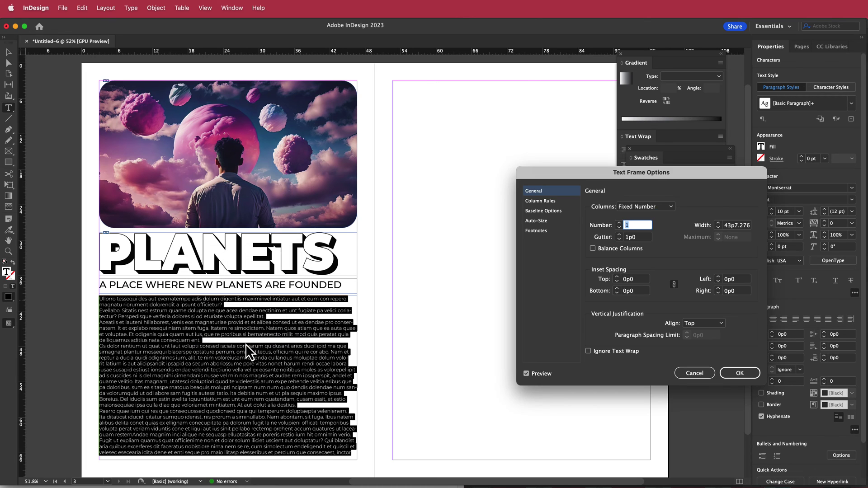
pyautogui.click(619, 223)
pyautogui.click(736, 372)
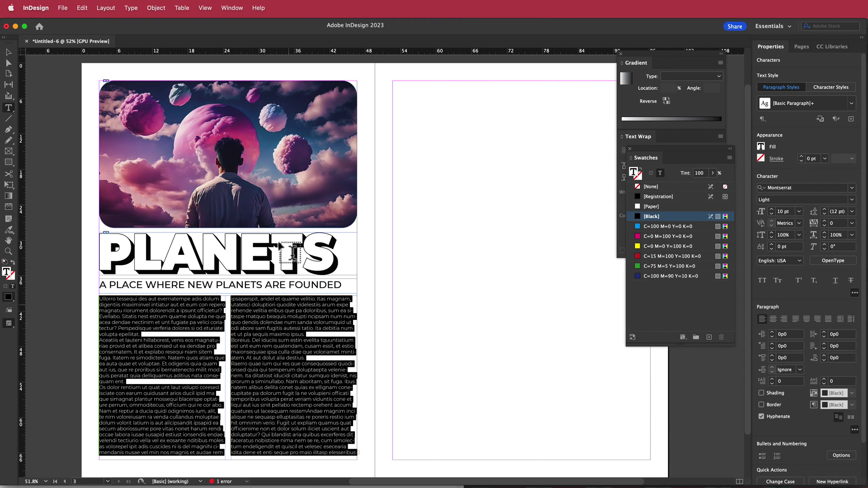
pyautogui.click(8, 53)
pyautogui.click(58, 117)
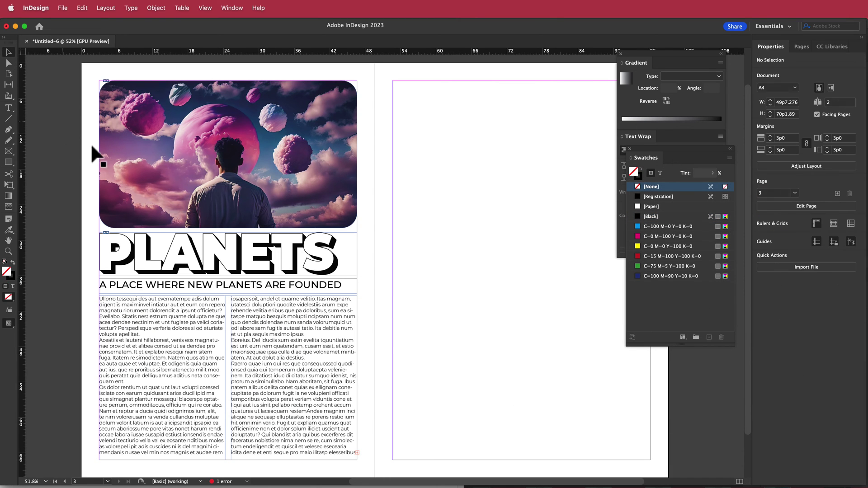
# - Shorten the tagline frame to about 1p11.7 high and move the two-column body text up to directly beneath it
pyautogui.click(166, 288)
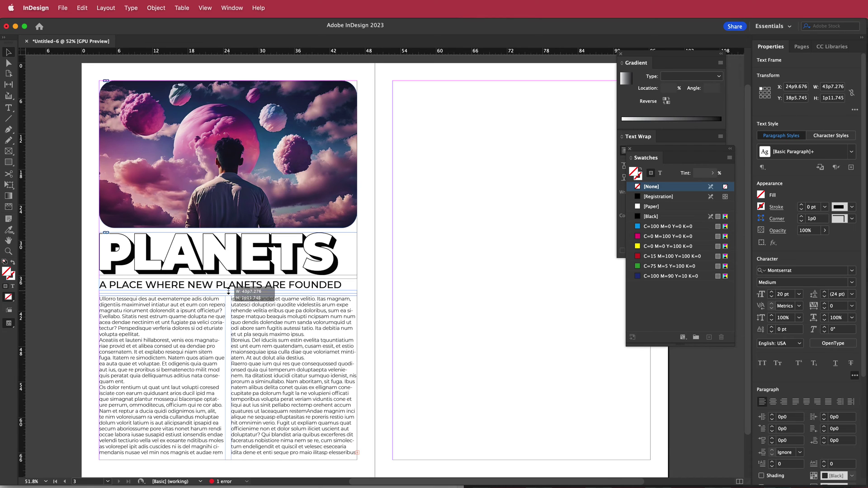
pyautogui.click(190, 311)
pyautogui.press('Up')
pyautogui.press('Up')
pyautogui.press('Up')
pyautogui.press('Up')
pyautogui.press('Up')
pyautogui.press('Up')
pyautogui.press('Up')
pyautogui.press('Up')
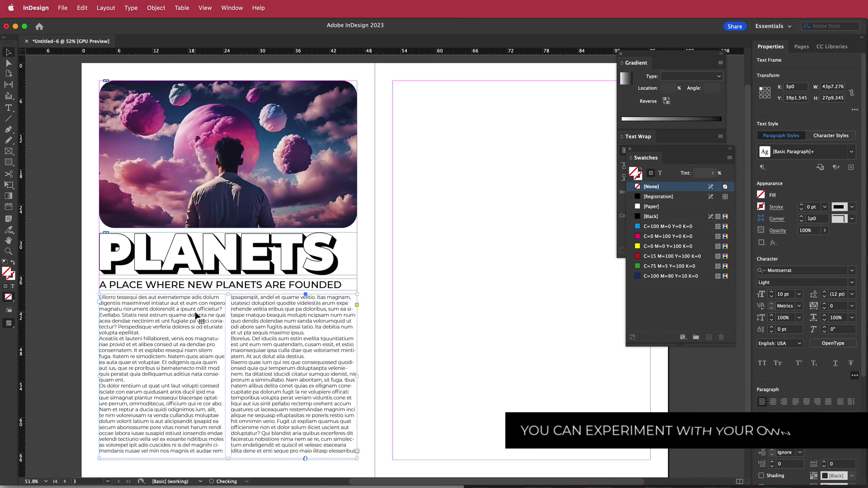
pyautogui.press('Up')
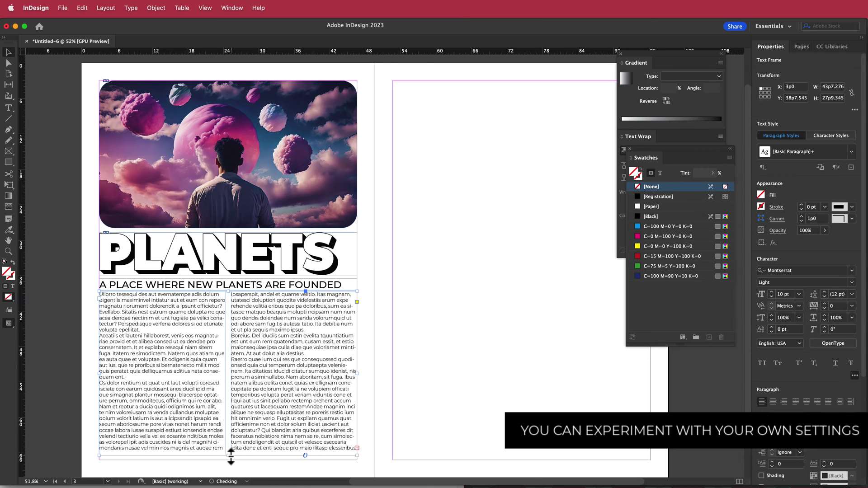
# - Stretch the body text frame down to the bottom margin and nudge the tagline up closer to the PLANETS title
pyautogui.moveTo(229, 457); pyautogui.dragTo(229, 462)
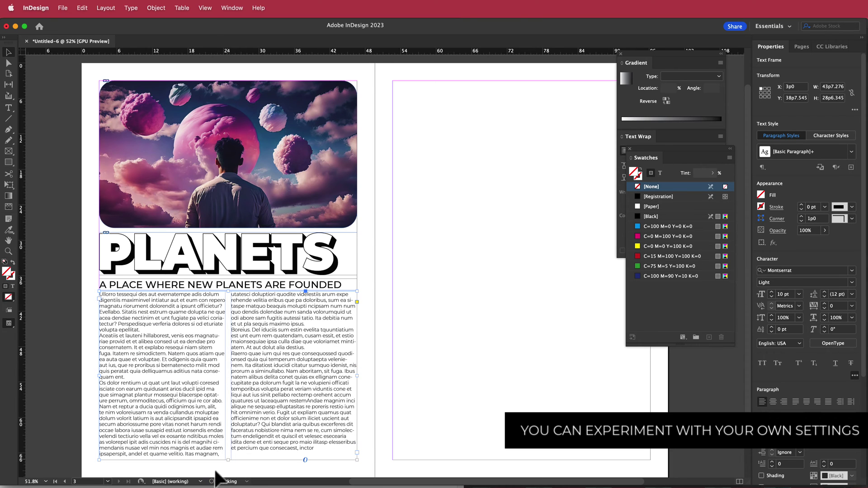
pyautogui.click(202, 284)
pyautogui.press('Up')
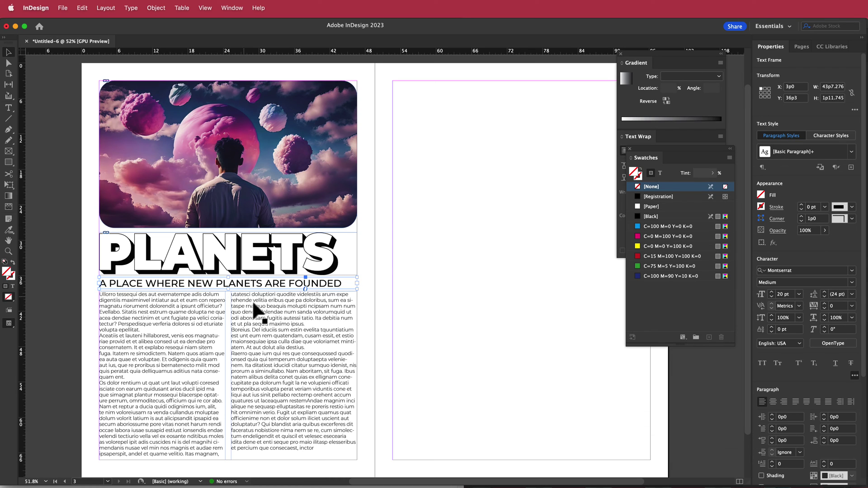
# - Draw a full-height rectangle about 18p6 wide near the inner margin of the right page and fill it black without a stroke
pyautogui.click(428, 114)
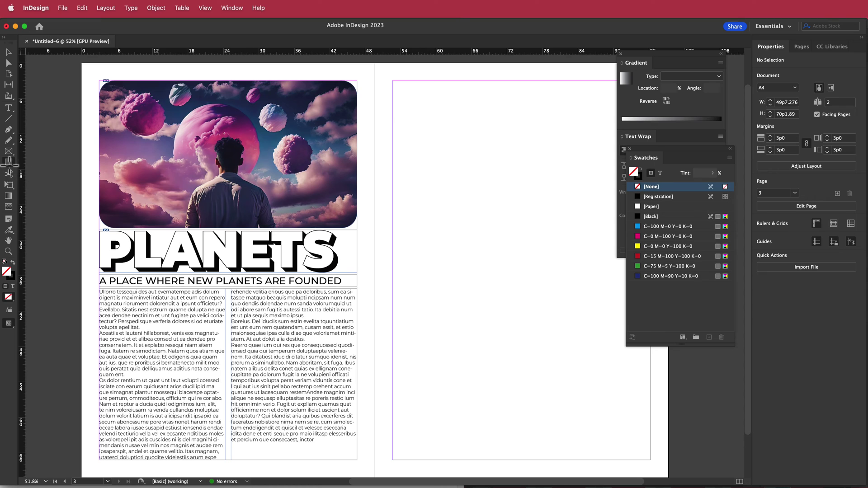
pyautogui.moveTo(521, 274)
pyautogui.mouseDown()
pyautogui.moveTo(533, 449)
pyautogui.moveTo(505, 477)
pyautogui.mouseUp()
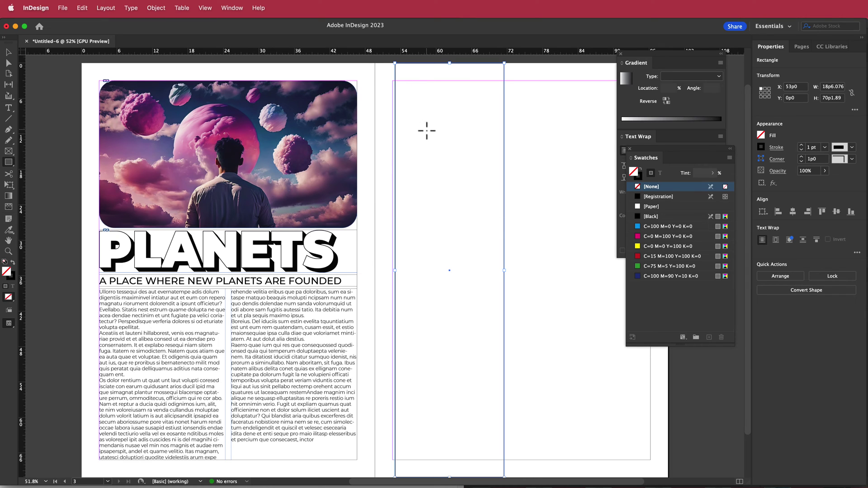
pyautogui.click(13, 264)
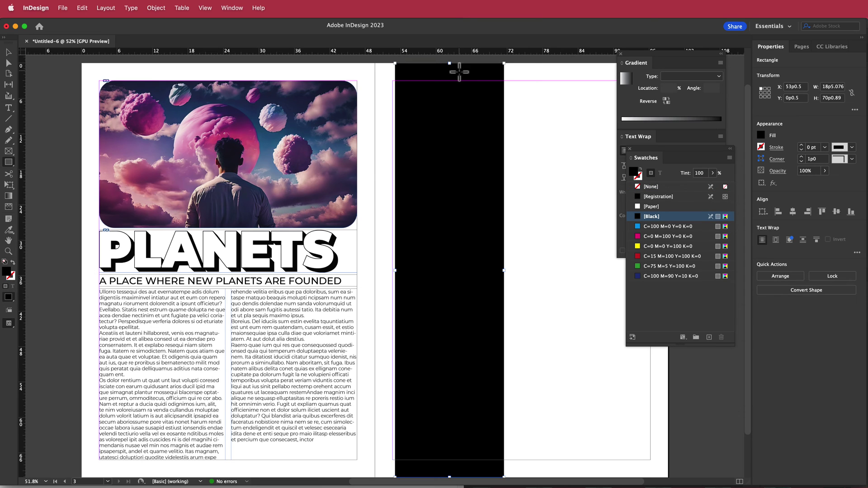
# - Apply a linear white-to-black gradient to the rectangle, running from its top to its bottom at about -90°
pyautogui.moveTo(686, 159); pyautogui.dragTo(694, 268)
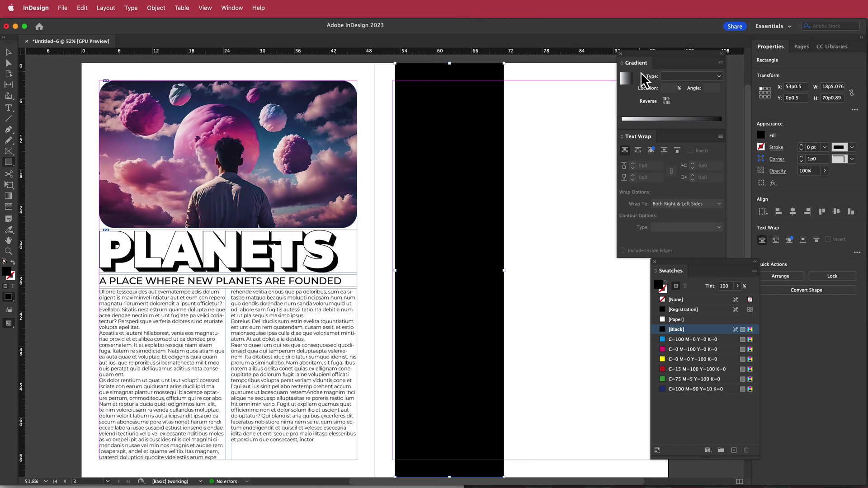
pyautogui.click(233, 7)
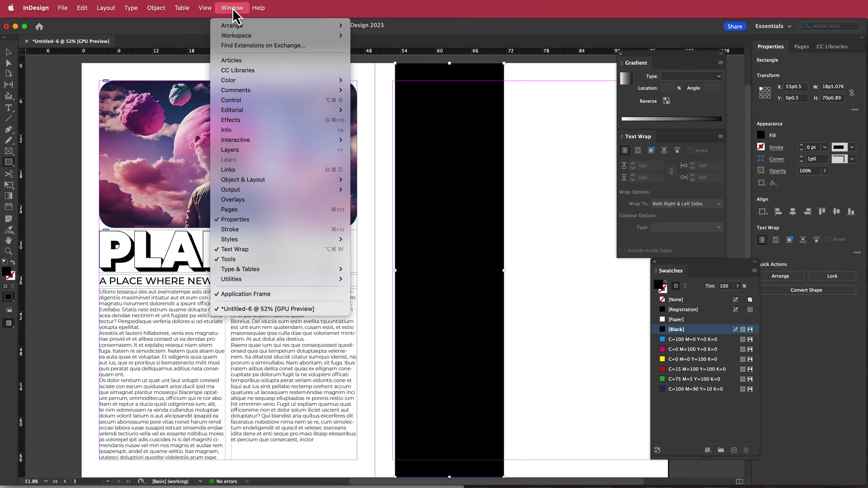
pyautogui.moveTo(262, 79)
pyautogui.click(43, 197)
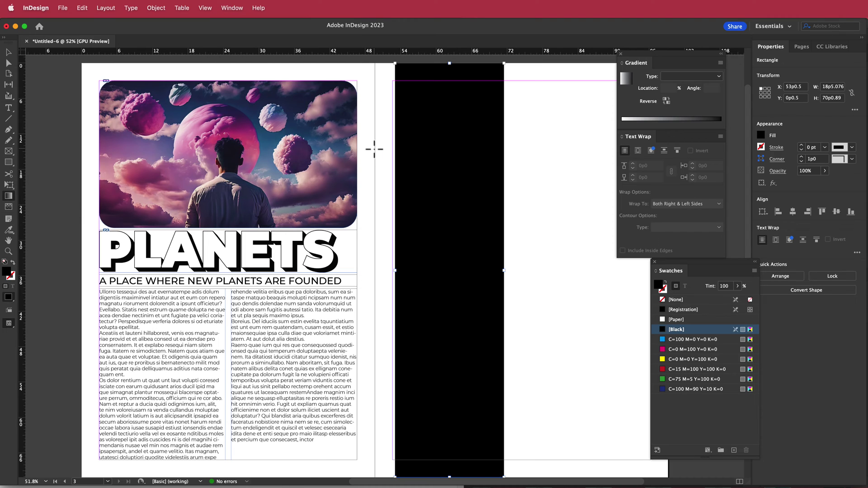
pyautogui.moveTo(445, 95); pyautogui.dragTo(443, 428)
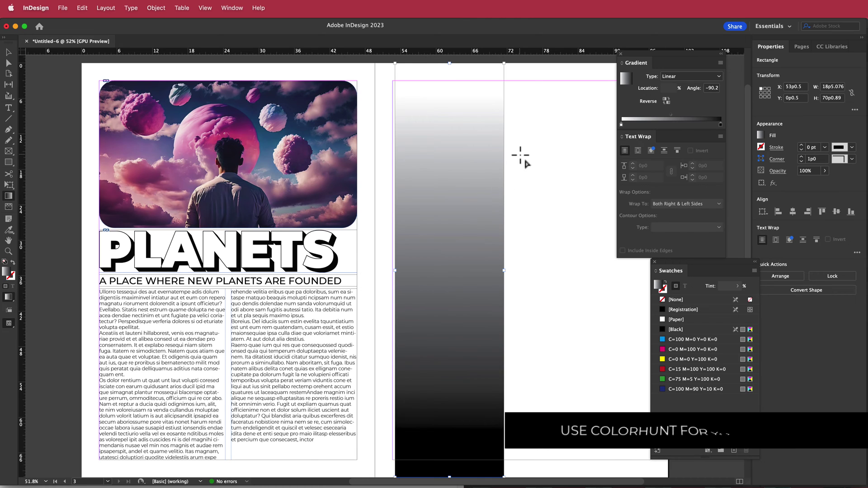
# - Recolour the rectangle's gradient with the purple and dark navy from the picture's colour theme, and reverse it so navy is on top
pyautogui.click(8, 229)
pyautogui.click(221, 162)
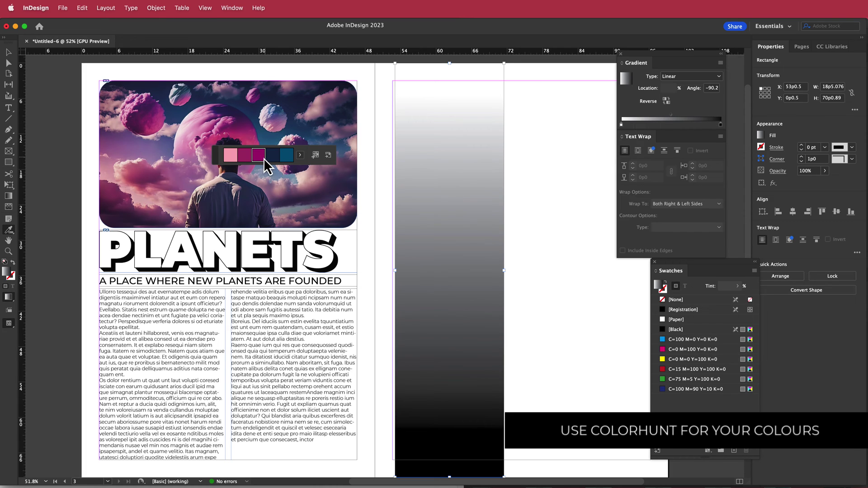
pyautogui.click(622, 125)
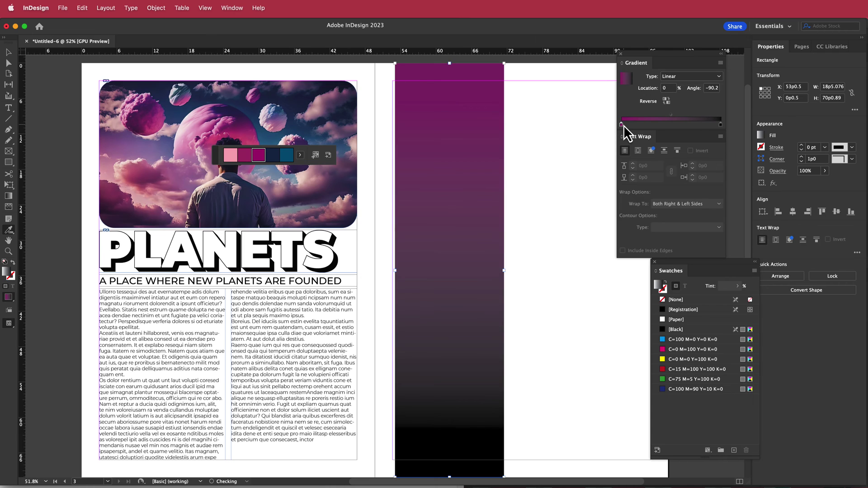
pyautogui.click(272, 155)
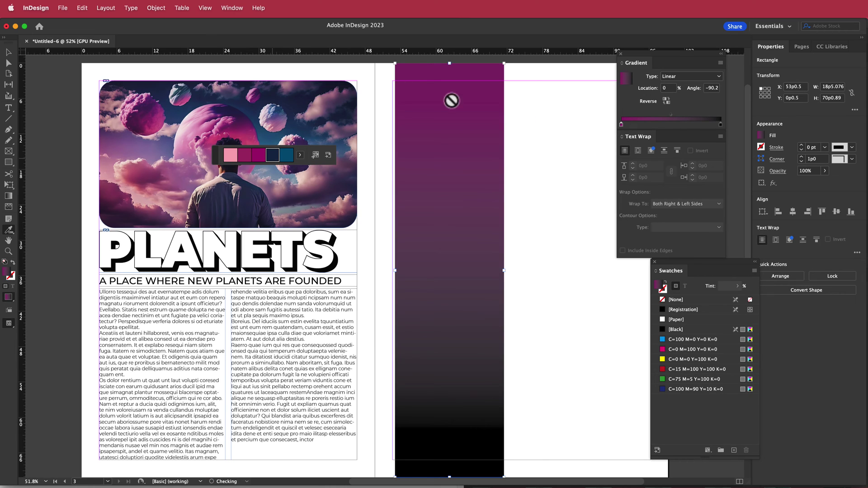
pyautogui.click(721, 126)
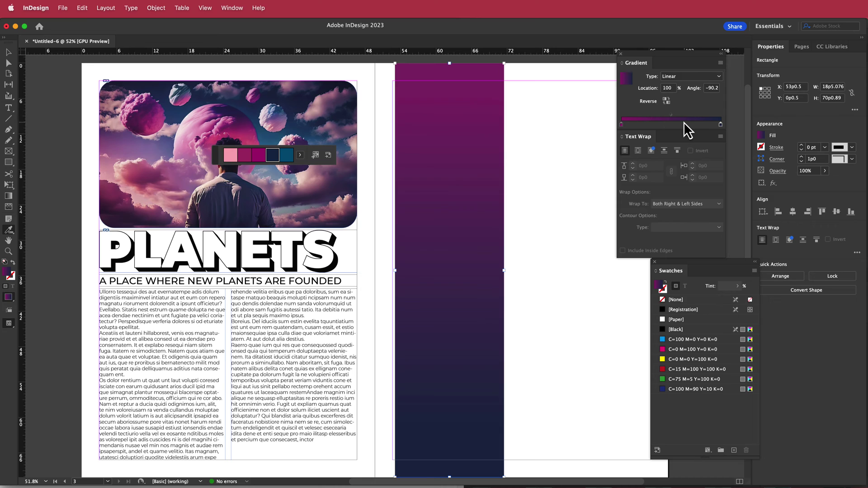
pyautogui.click(665, 101)
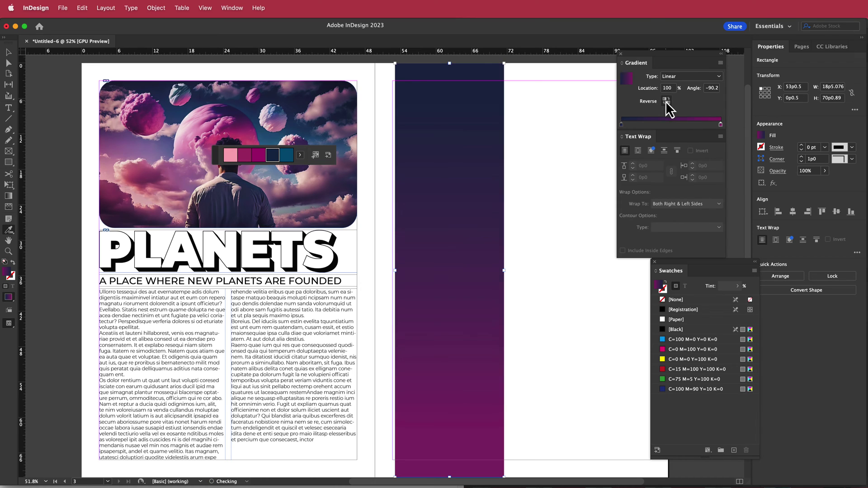
pyautogui.click(9, 53)
pyautogui.click(9, 164)
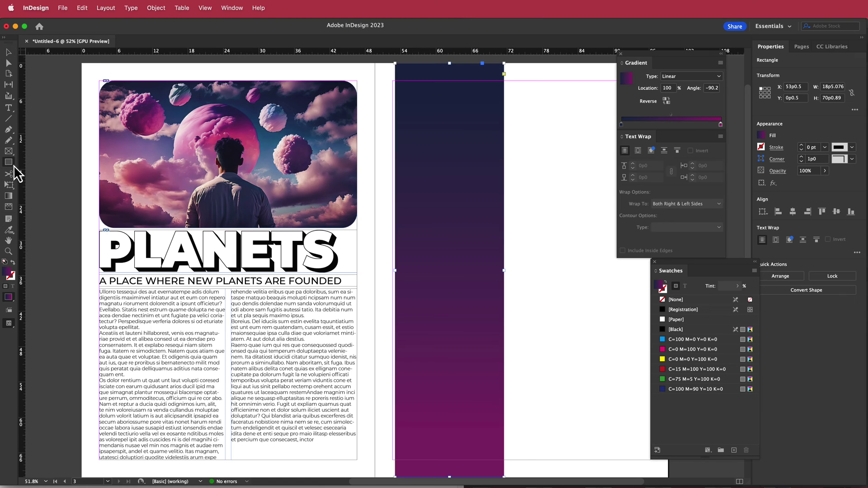
# - Redraw the gradient direction on the tall rectangle several times, ending vertical at about -89° with navy on top and purple at the bottom
pyautogui.press('g')
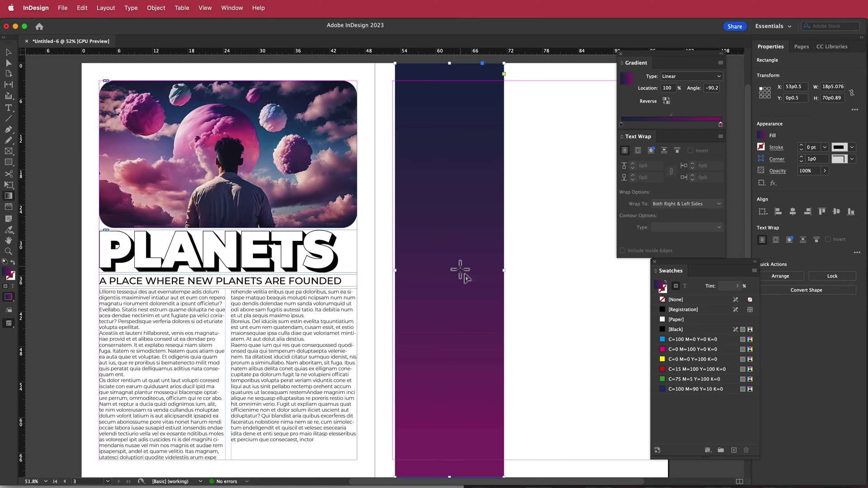
pyautogui.moveTo(445, 452); pyautogui.dragTo(447, 199)
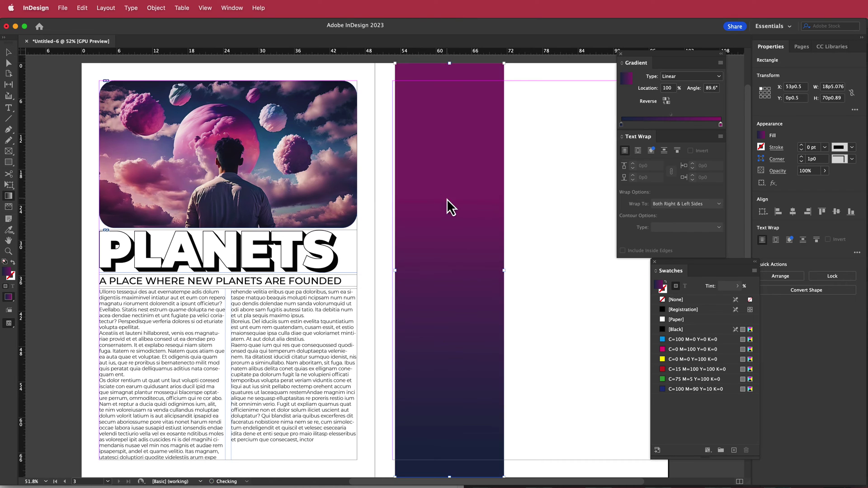
pyautogui.moveTo(448, 121); pyautogui.dragTo(458, 352)
pyautogui.moveTo(441, 137); pyautogui.dragTo(445, 452)
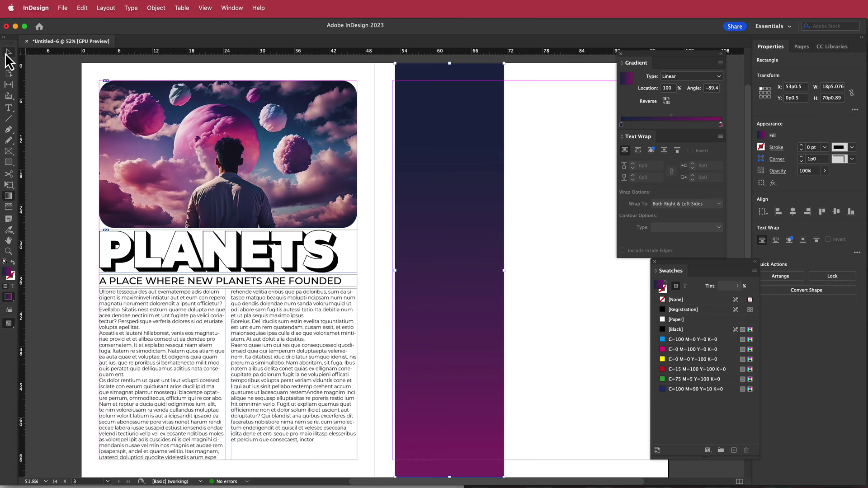
# - Move the gradient rectangle to the left margin of the left page and widen it to about 21p10
pyautogui.moveTo(423, 81); pyautogui.dragTo(123, 74)
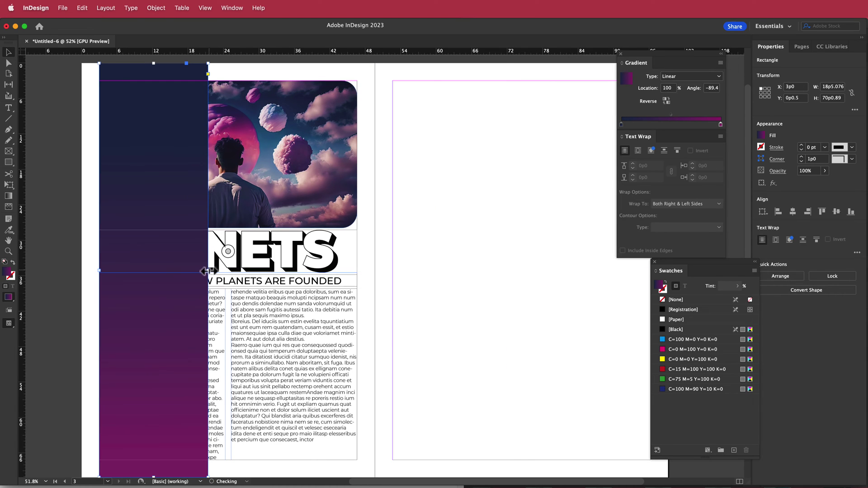
pyautogui.moveTo(207, 270); pyautogui.dragTo(227, 271)
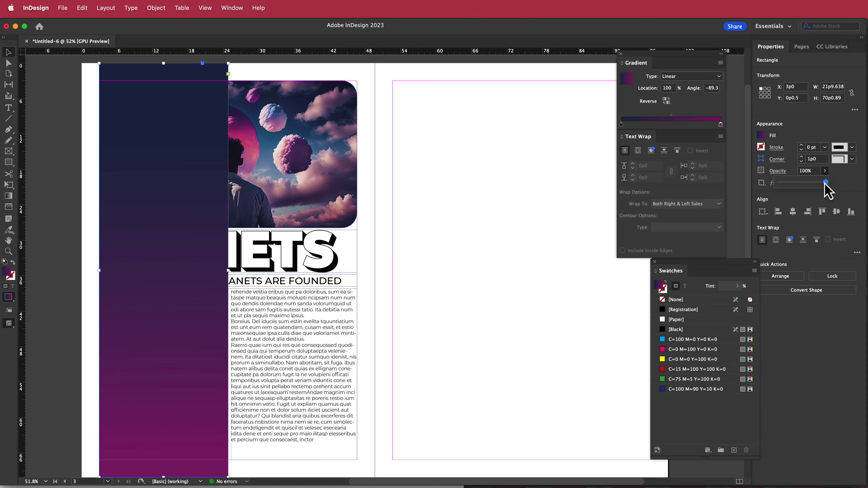
# - Lower the rectangle's opacity to 81% and cut out its middle along slanted lines with the Scissors tool, from just above the title to near the page foot
pyautogui.moveTo(825, 183); pyautogui.dragTo(818, 183)
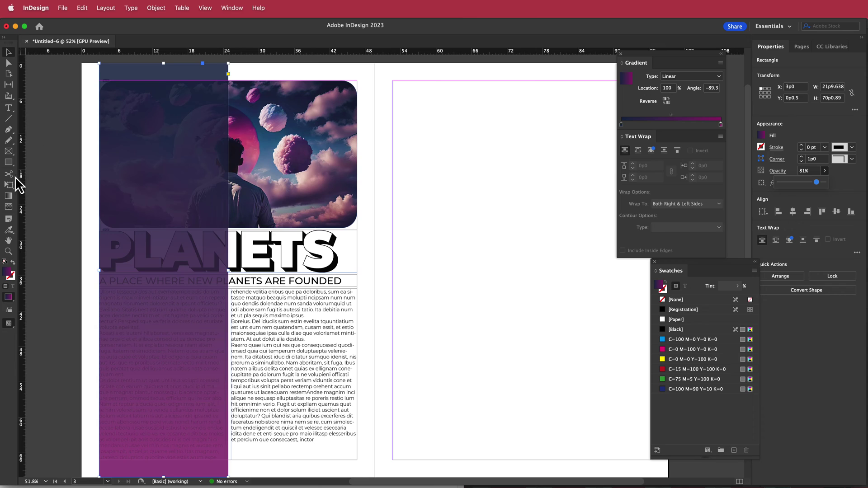
pyautogui.click(9, 174)
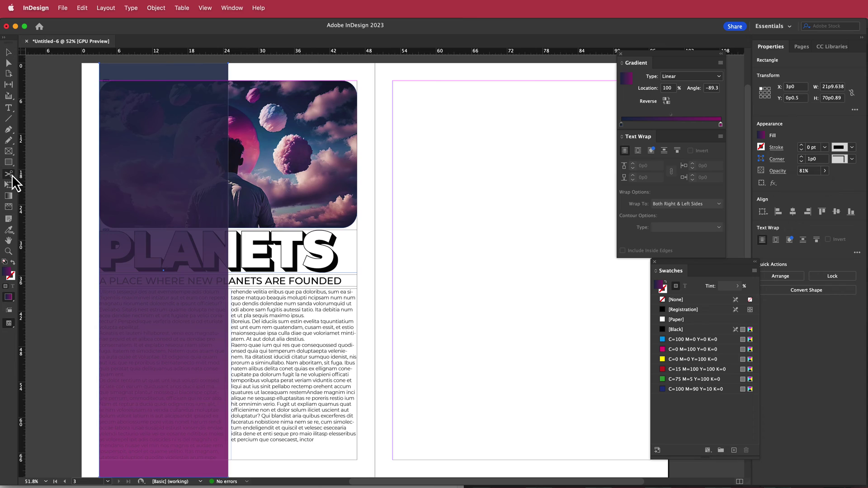
pyautogui.click(100, 211)
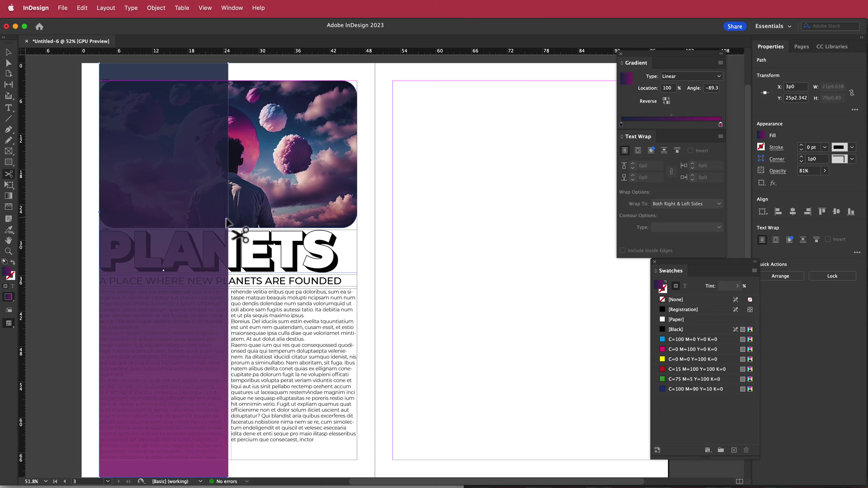
pyautogui.click(227, 219)
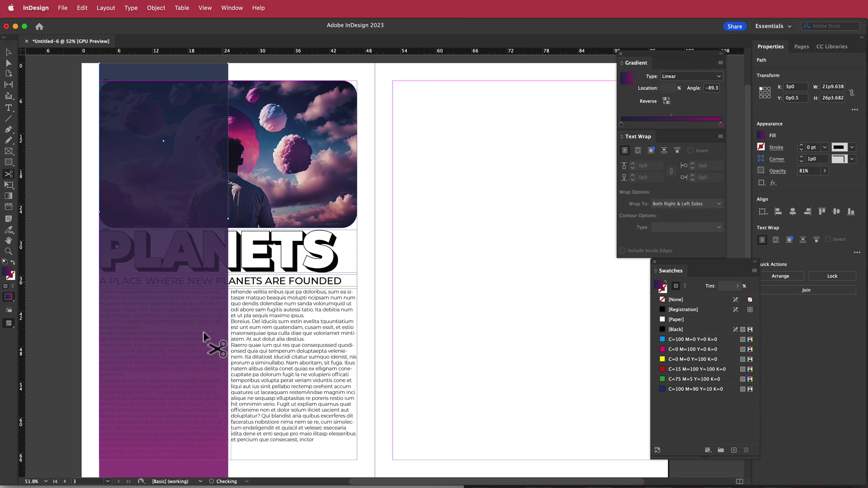
pyautogui.click(99, 438)
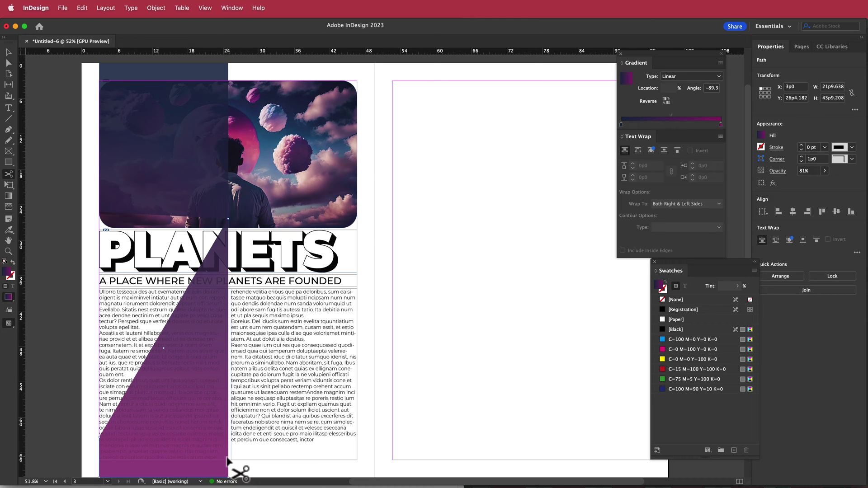
pyautogui.click(228, 451)
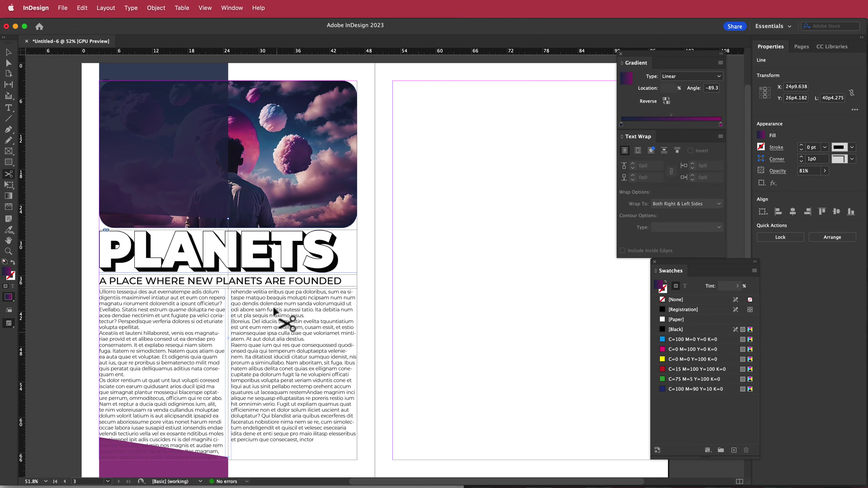
# - Select the remaining upper and lower gradient pieces together and set their opacity to 100%
pyautogui.click(9, 52)
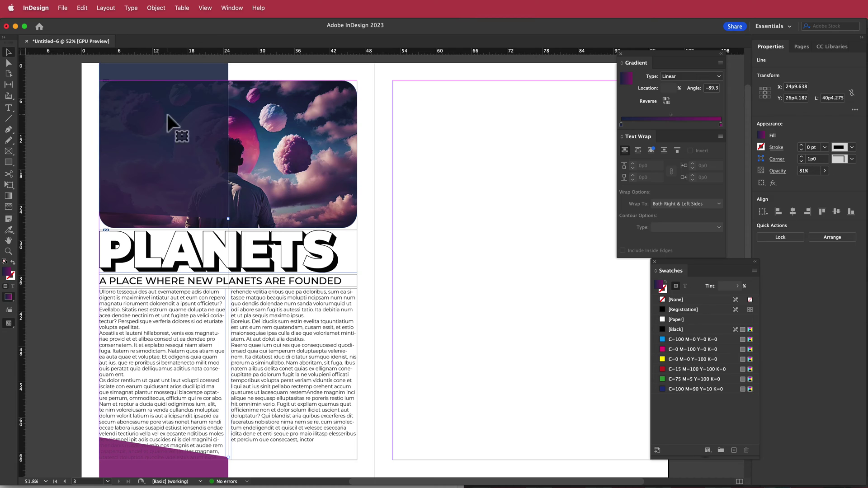
pyautogui.click(177, 156)
pyautogui.keyDown('shift'); pyautogui.click(131, 472); pyautogui.keyUp('shift')
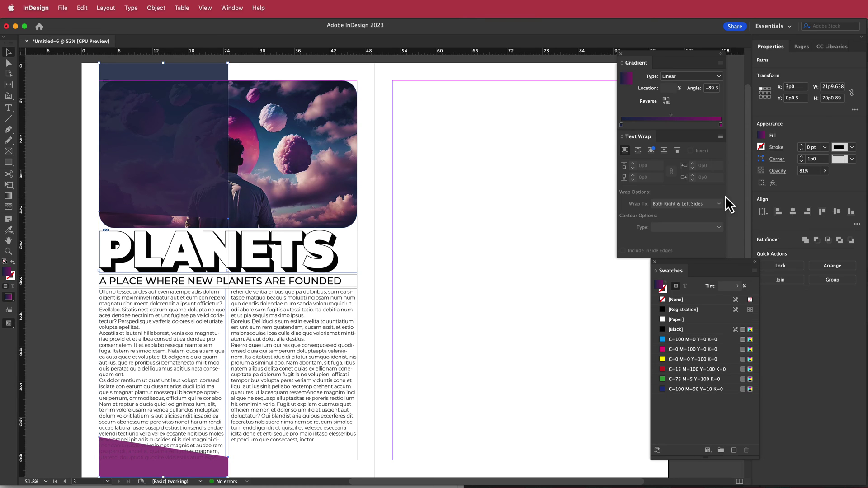
pyautogui.click(825, 170)
pyautogui.moveTo(818, 182); pyautogui.dragTo(827, 183)
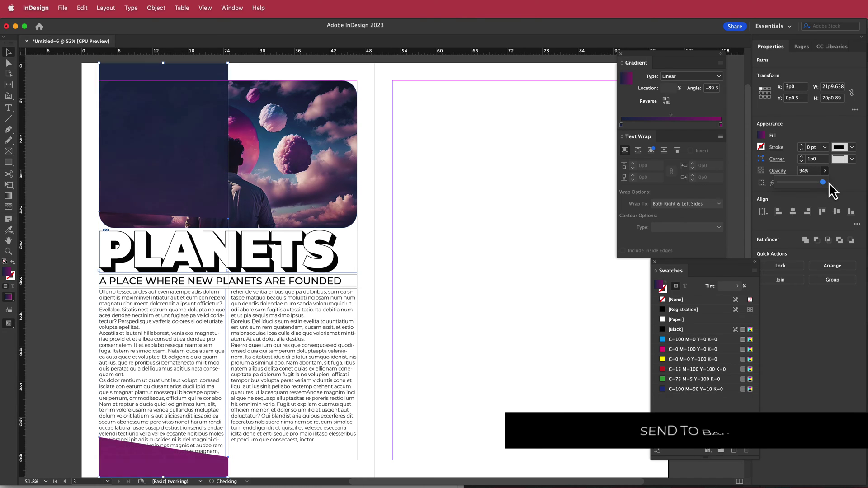
# - Send both gradient pieces behind the picture and the text
pyautogui.rightClick(170, 118)
pyautogui.moveTo(215, 261)
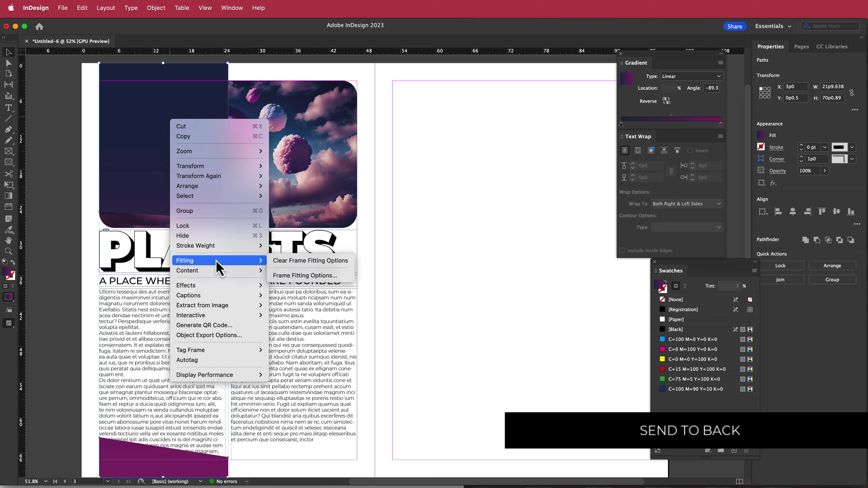
pyautogui.moveTo(223, 186)
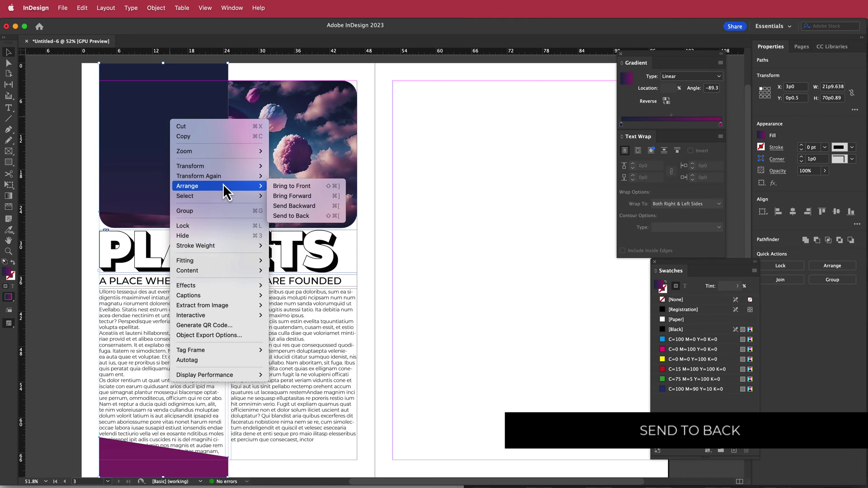
pyautogui.click(303, 216)
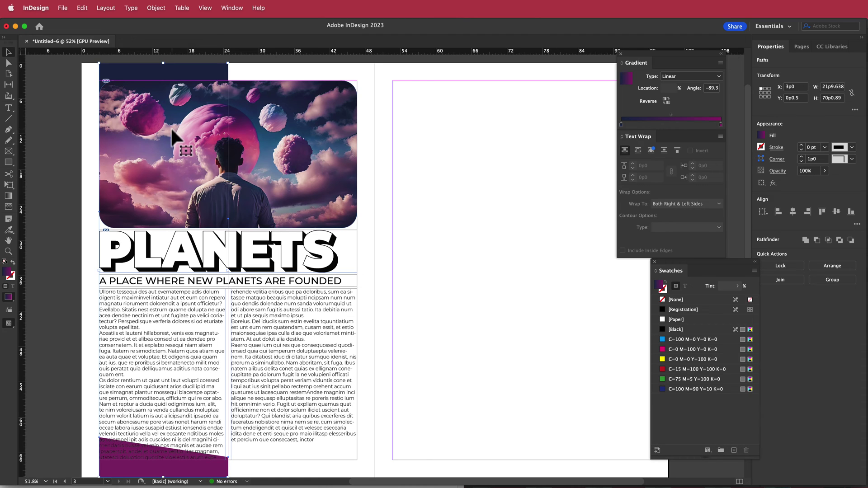
# - Extend the picture frame's left side out to the page edge, making the frame about 46p7 wide
pyautogui.click(247, 83)
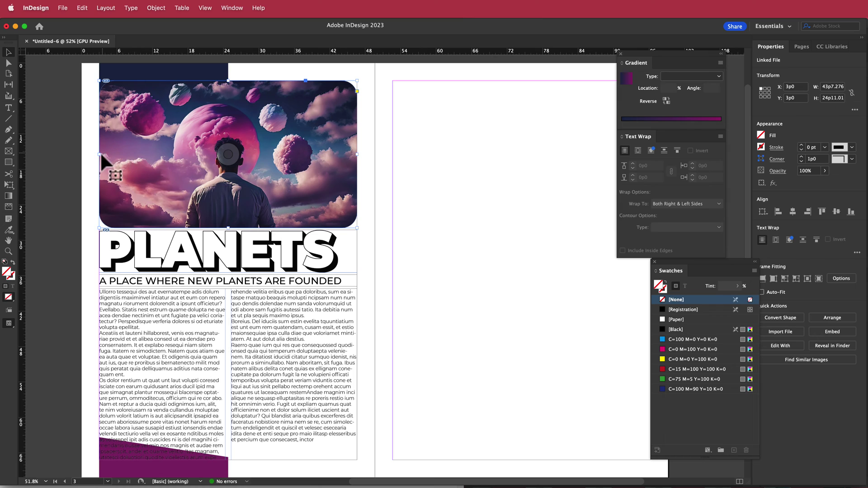
pyautogui.moveTo(100, 154); pyautogui.dragTo(81, 156)
pyautogui.click(60, 141)
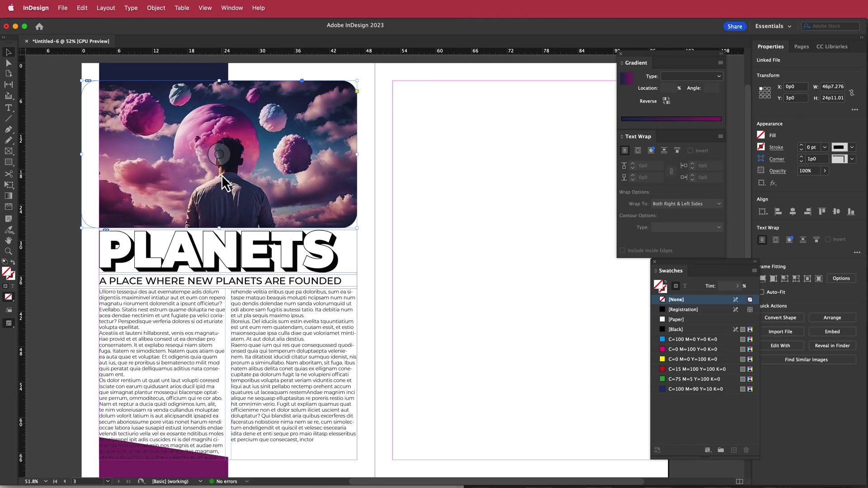
# - Wrap the body text around the shape of the lower purple piece with an offset of 0p6
pyautogui.click(169, 471)
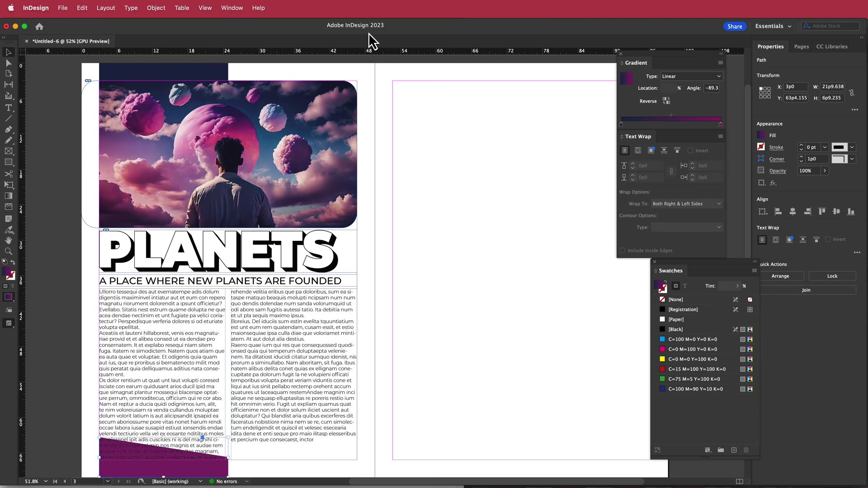
pyautogui.click(231, 9)
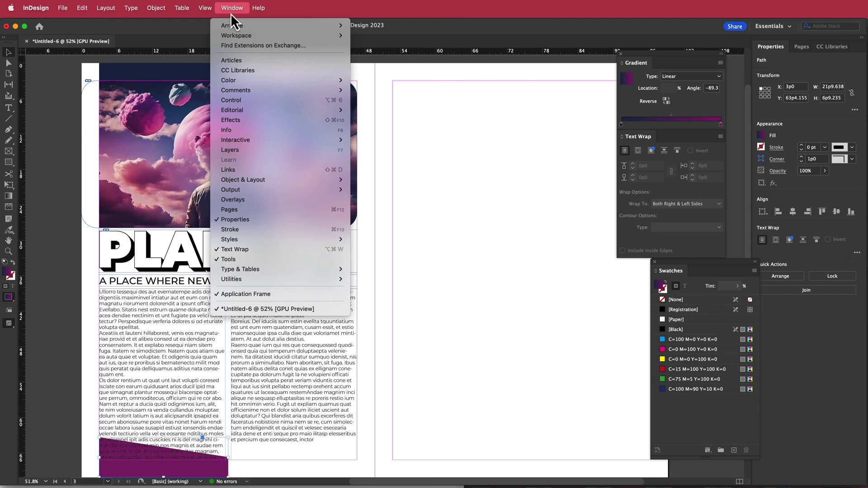
pyautogui.click(655, 157)
pyautogui.click(651, 151)
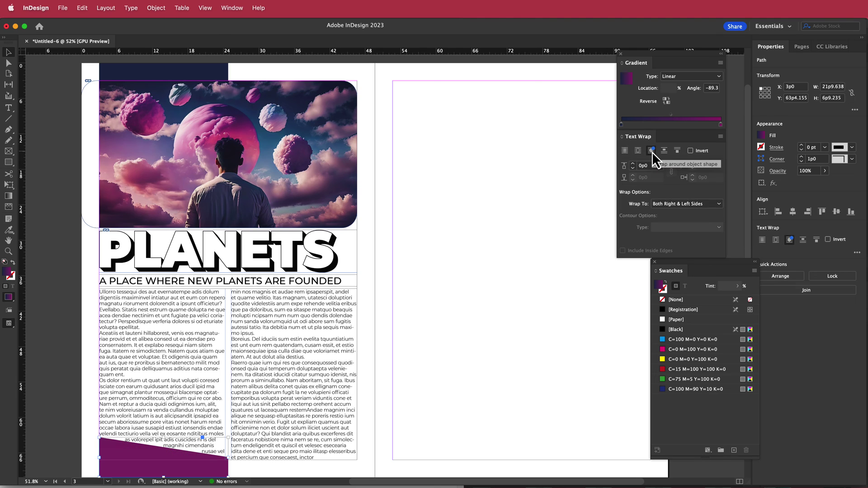
pyautogui.click(633, 164)
pyautogui.click(633, 164)
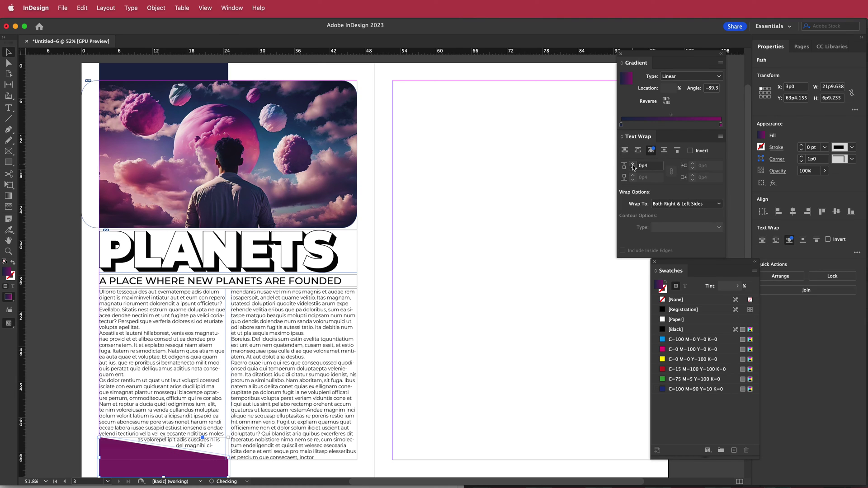
pyautogui.click(633, 164)
pyautogui.click(633, 164)
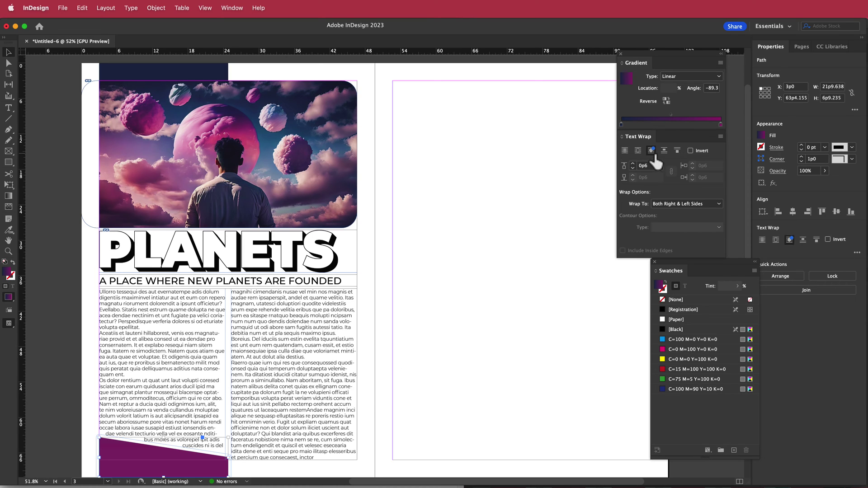
pyautogui.click(490, 202)
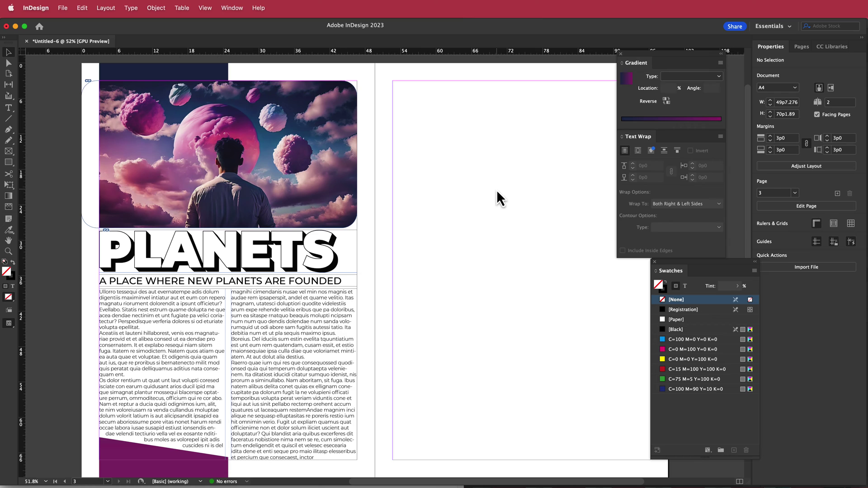
# - Cover the whole right page with a rectangle filled with the navy-to-purple gradient running vertically, without a stroke
pyautogui.press('super+0')
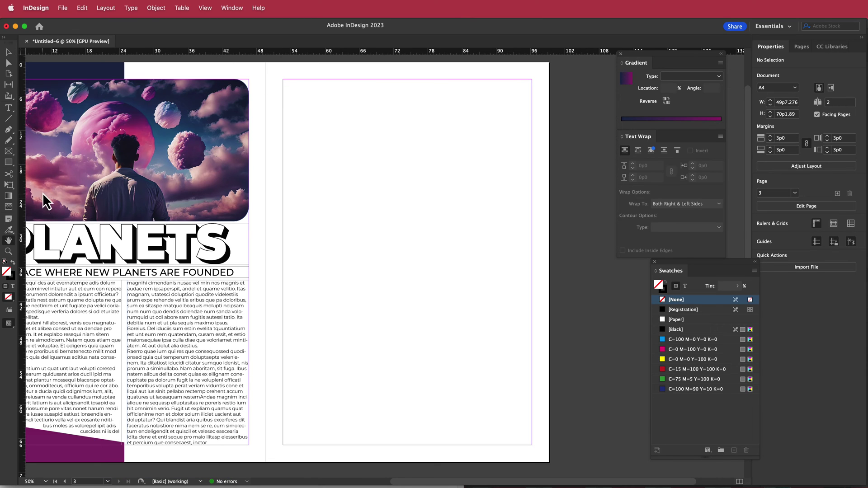
pyautogui.click(8, 162)
pyautogui.moveTo(266, 63); pyautogui.dragTo(550, 462)
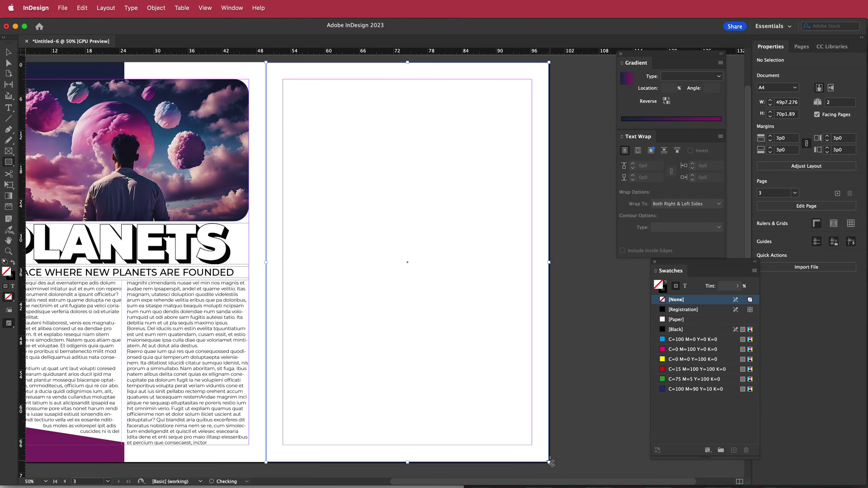
pyautogui.click(13, 263)
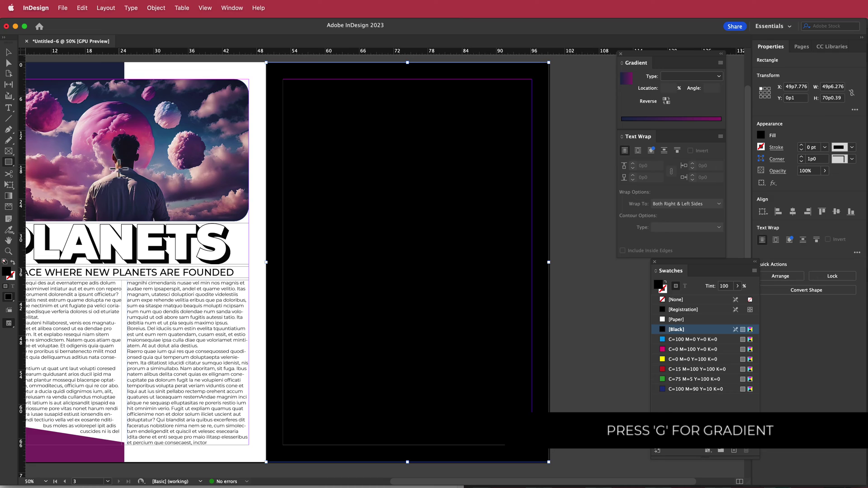
pyautogui.press('g')
pyautogui.moveTo(398, 86); pyautogui.dragTo(399, 434)
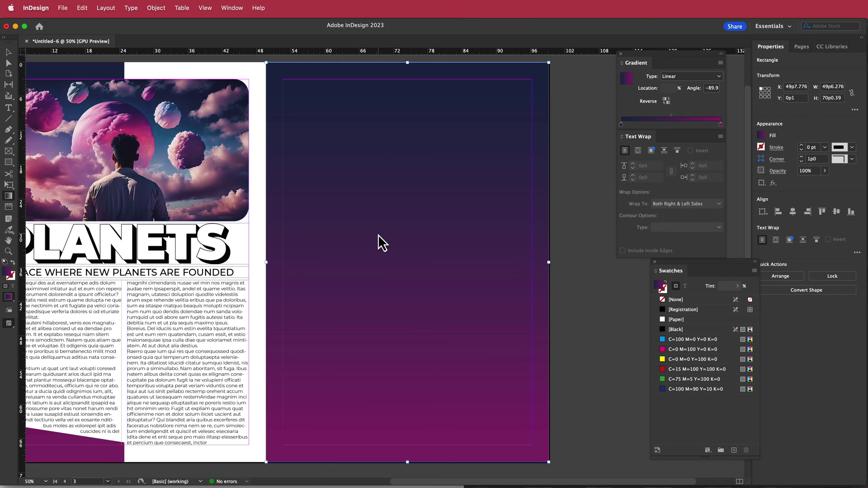
# - Draw an unfilled rectangle along the right page's margins and set its stroke to 4 pt
pyautogui.click(9, 162)
pyautogui.moveTo(283, 80)
pyautogui.mouseDown()
pyautogui.moveTo(325, 94)
pyautogui.moveTo(533, 392)
pyautogui.moveTo(533, 447)
pyautogui.mouseUp()
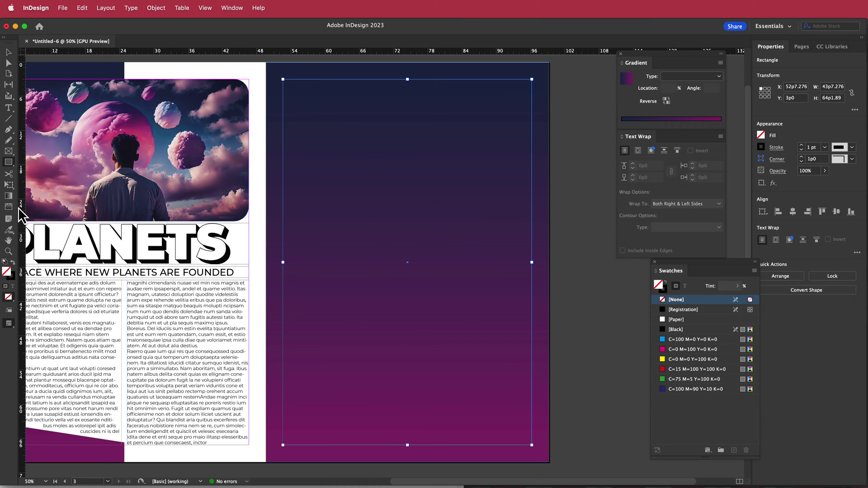
pyautogui.click(801, 145)
pyautogui.click(801, 145)
pyautogui.click(801, 146)
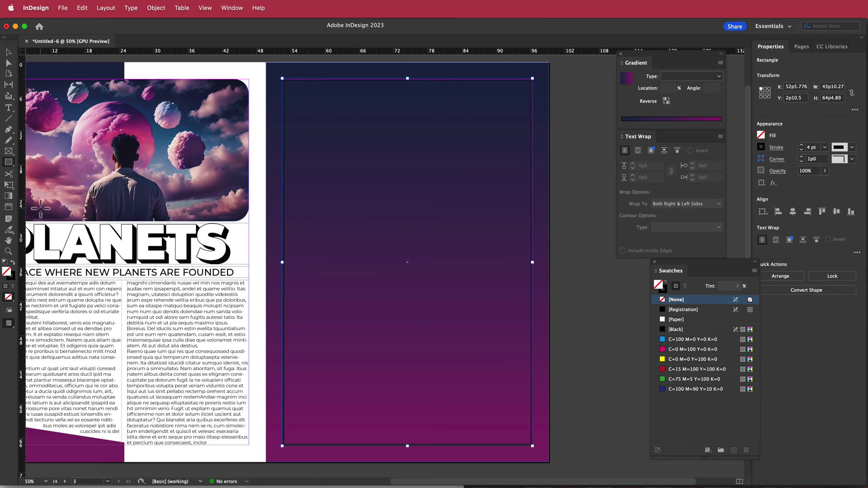
# - Colour the margin rectangle's stroke white
pyautogui.doubleClick(14, 277)
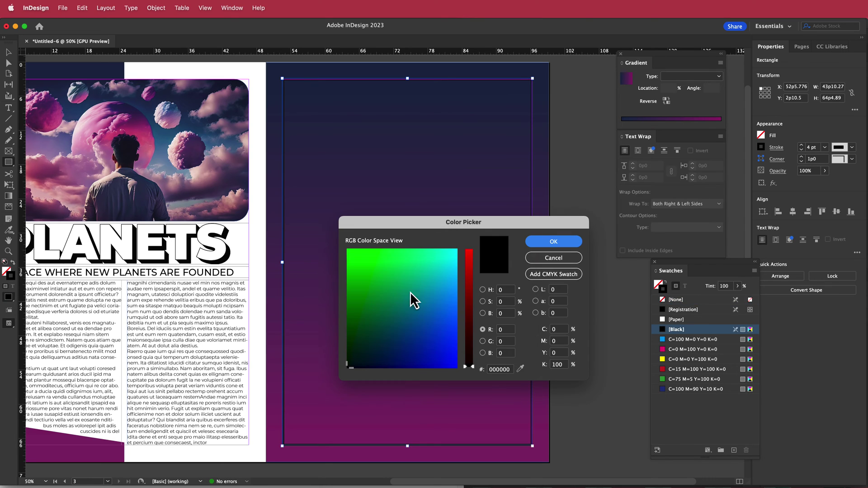
pyautogui.moveTo(412, 300)
pyautogui.mouseDown()
pyautogui.moveTo(469, 252)
pyautogui.moveTo(472, 237)
pyautogui.mouseUp()
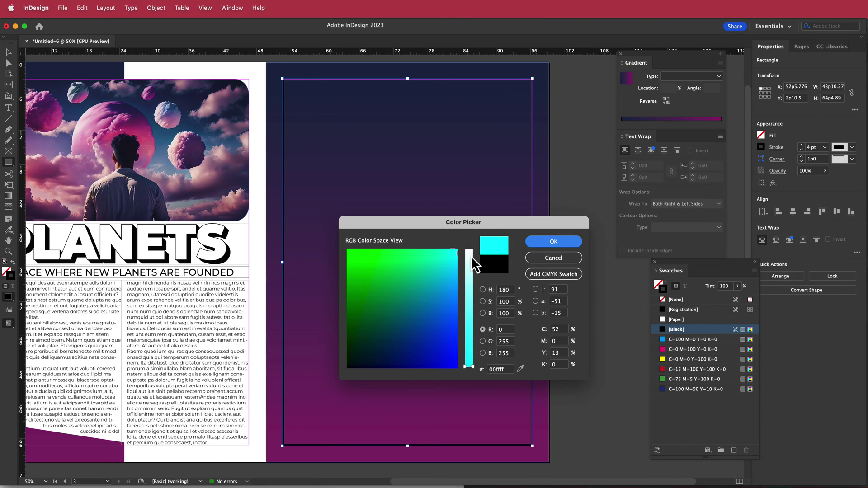
pyautogui.click(548, 242)
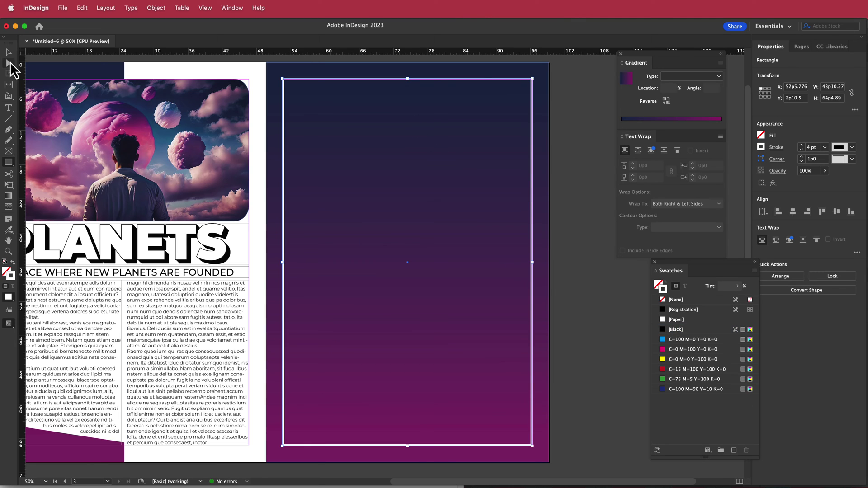
pyautogui.click(8, 53)
pyautogui.click(365, 136)
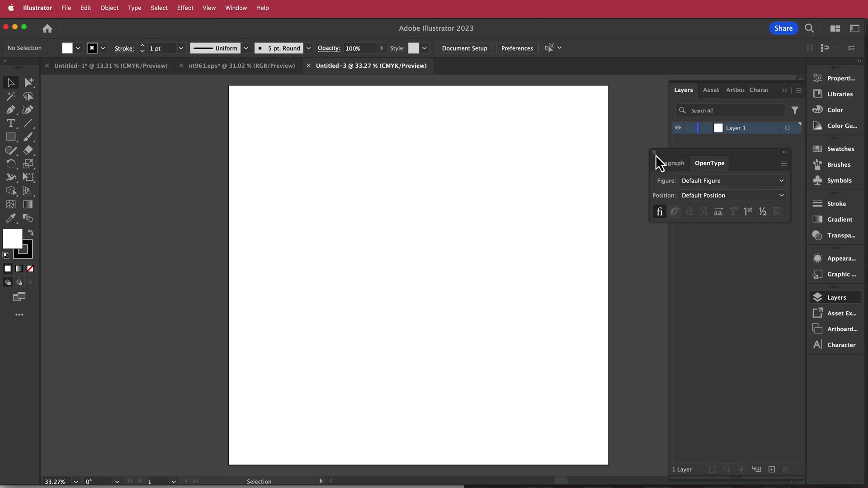
# - In Illustrator's blank square document, cover the whole artboard with a rectangle filled black with a white stroke
pyautogui.click(655, 153)
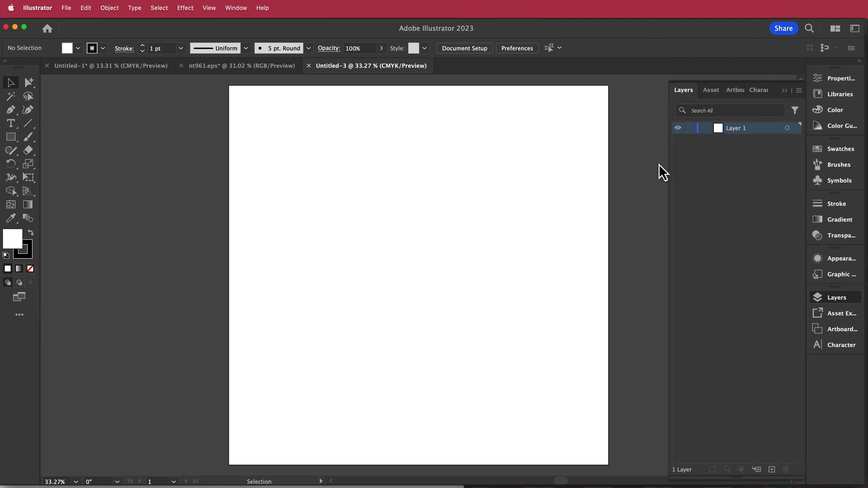
pyautogui.click(11, 137)
pyautogui.moveTo(229, 85); pyautogui.dragTo(609, 465)
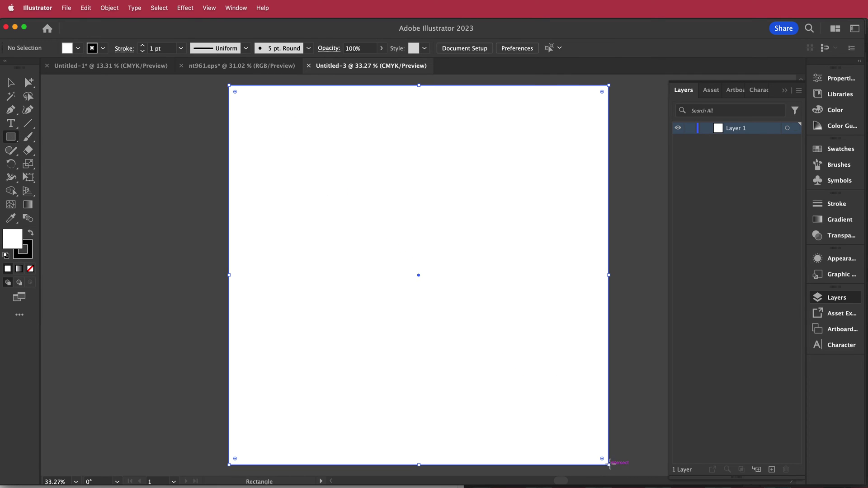
pyautogui.click(31, 233)
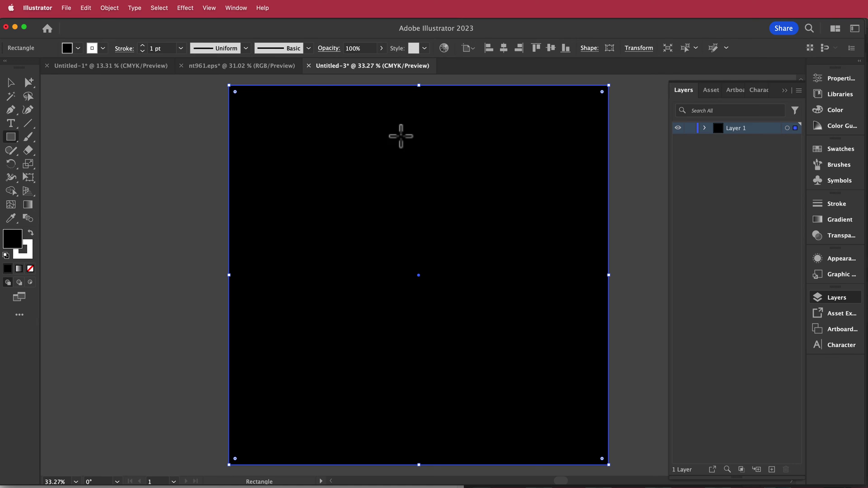
# - Add a text frame across the upper part of the artboard and replace its placeholder text with CREATE
pyautogui.click(13, 125)
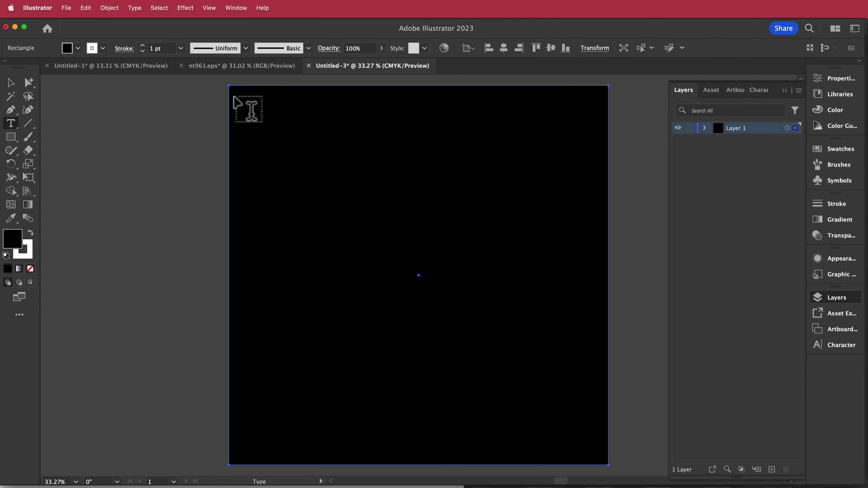
pyautogui.moveTo(236, 95); pyautogui.dragTo(601, 162)
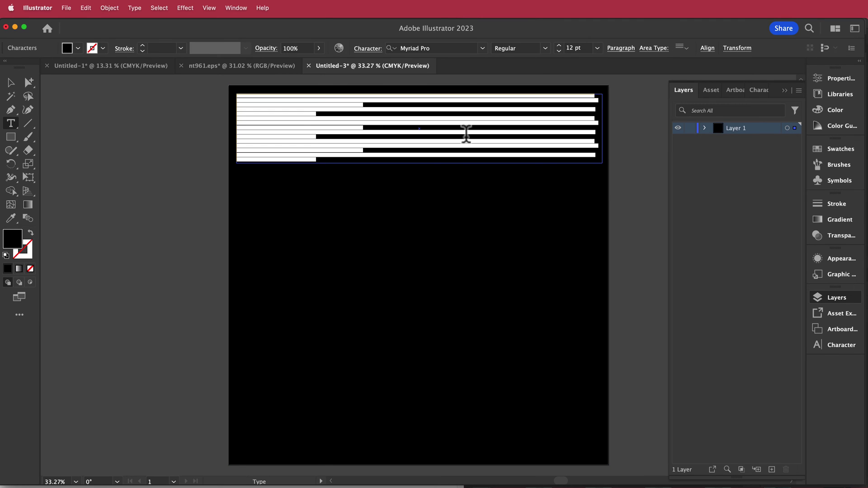
pyautogui.press('BackSpace')
pyautogui.press('super+a')
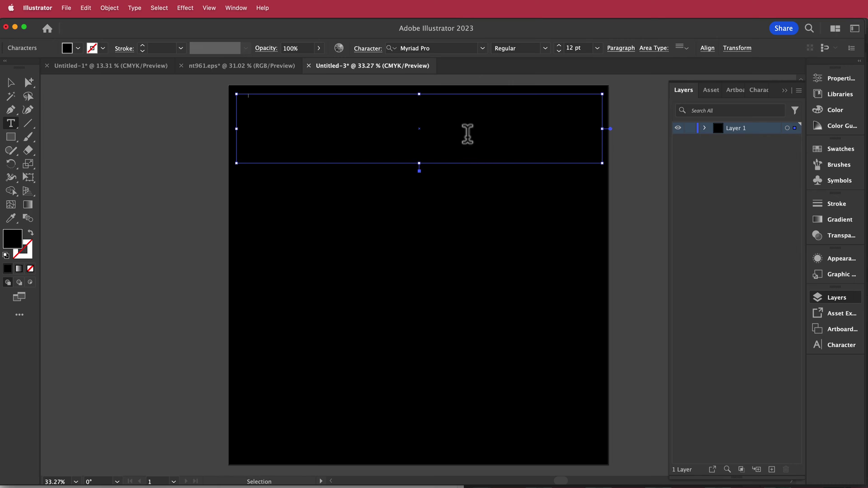
# - Set the font of the word CREATE to Montserrat Black
pyautogui.click(462, 50)
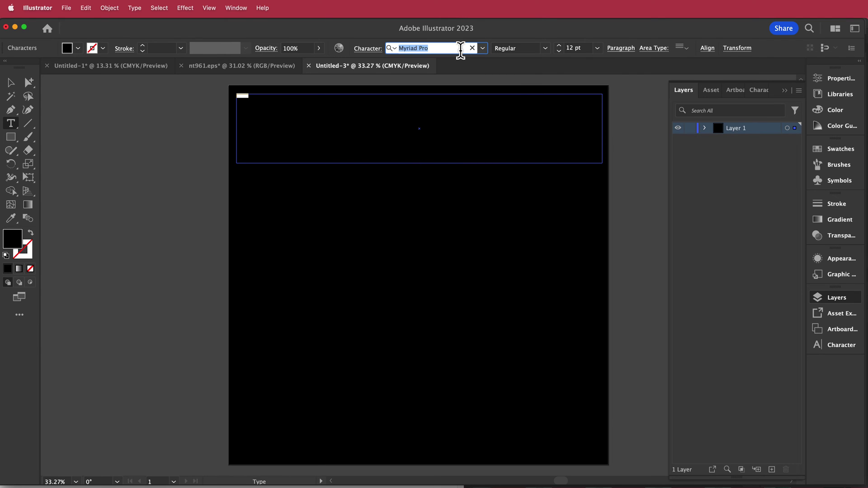
pyautogui.write('mon')
pyautogui.scroll(-2, 460, 340)
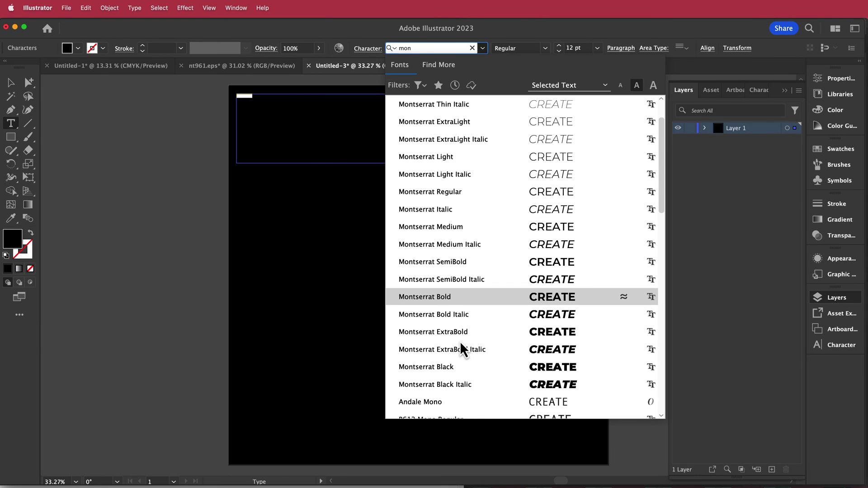
pyautogui.click(445, 366)
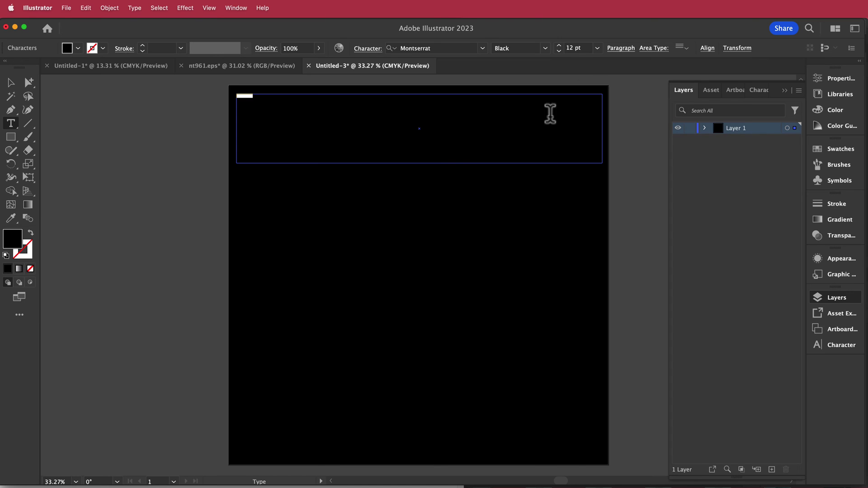
# - Fill the word CREATE with white, leaving it without a stroke
pyautogui.click(30, 232)
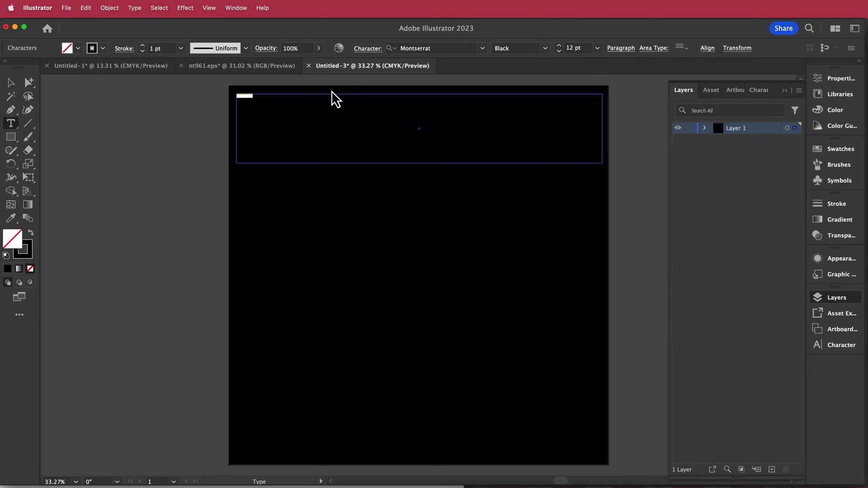
pyautogui.click(30, 233)
pyautogui.doubleClick(13, 239)
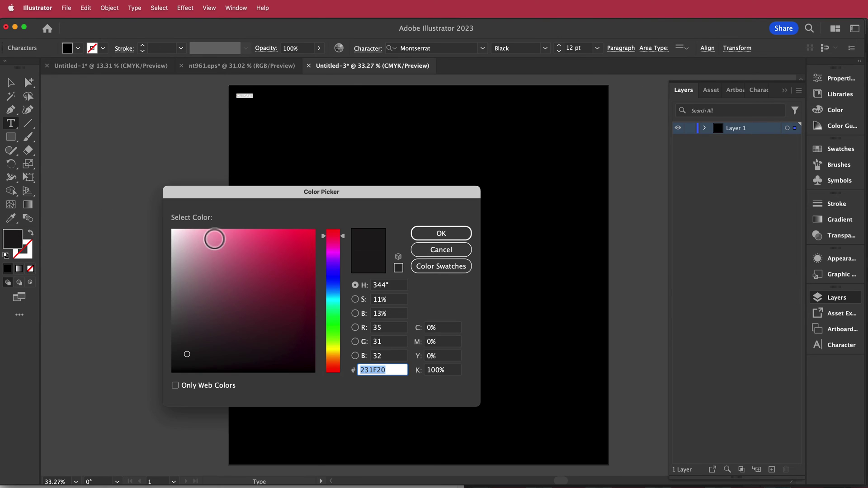
pyautogui.moveTo(214, 239); pyautogui.dragTo(151, 213)
pyautogui.click(464, 238)
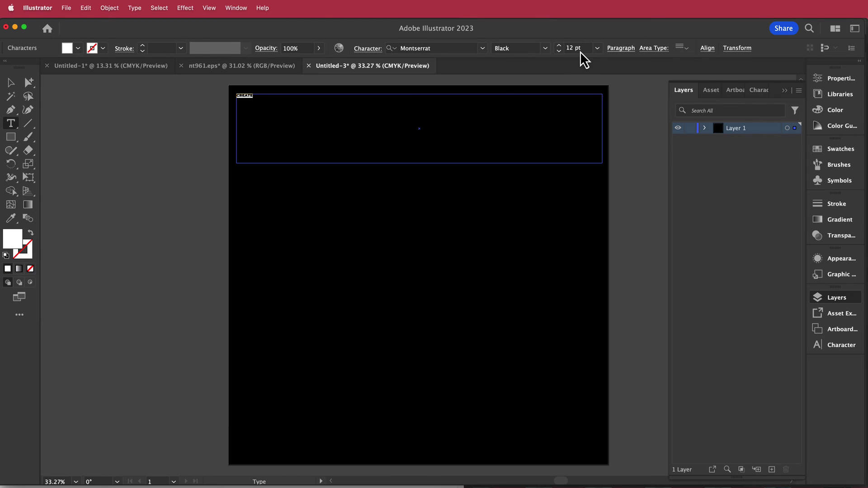
# - Enlarge the word CREATE to 271 pt so that it spans the width of its text frame
pyautogui.click(584, 51)
pyautogui.moveTo(579, 51); pyautogui.dragTo(560, 50)
pyautogui.write('250')
pyautogui.press('Return')
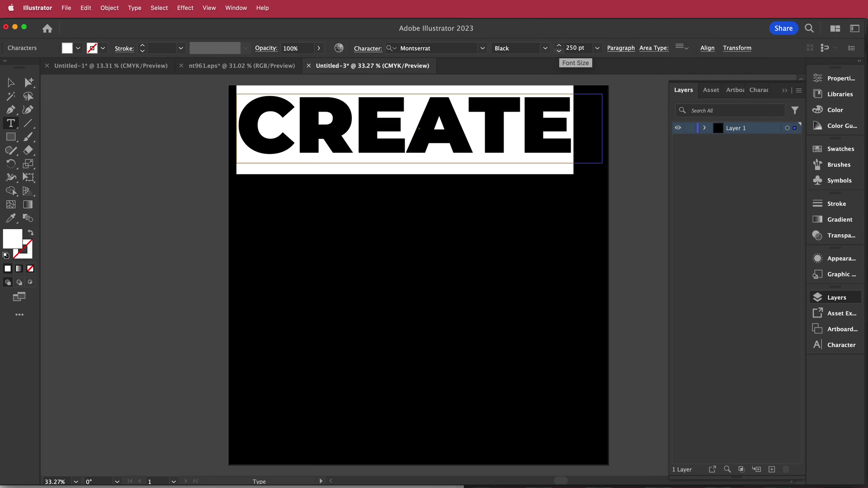
pyautogui.click(572, 49)
pyautogui.press('Up')
pyautogui.press('Up')
pyautogui.press('Up')
pyautogui.press('Up')
pyautogui.press('Up')
pyautogui.press('Up')
pyautogui.press('Up')
pyautogui.press('Up')
pyautogui.press('Up')
pyautogui.press('Up')
pyautogui.press('Up')
pyautogui.press('Up')
pyautogui.press('Up')
pyautogui.press('Up')
pyautogui.press('Up')
pyautogui.press('Up')
pyautogui.press('Up')
pyautogui.press('Up')
pyautogui.press('Up')
pyautogui.press('Up')
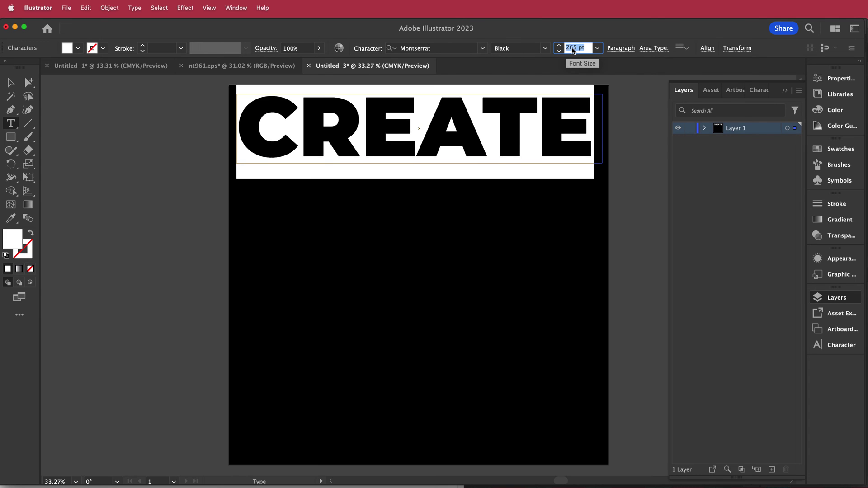
pyautogui.press('Down')
pyautogui.press('Down')
pyautogui.press('Down')
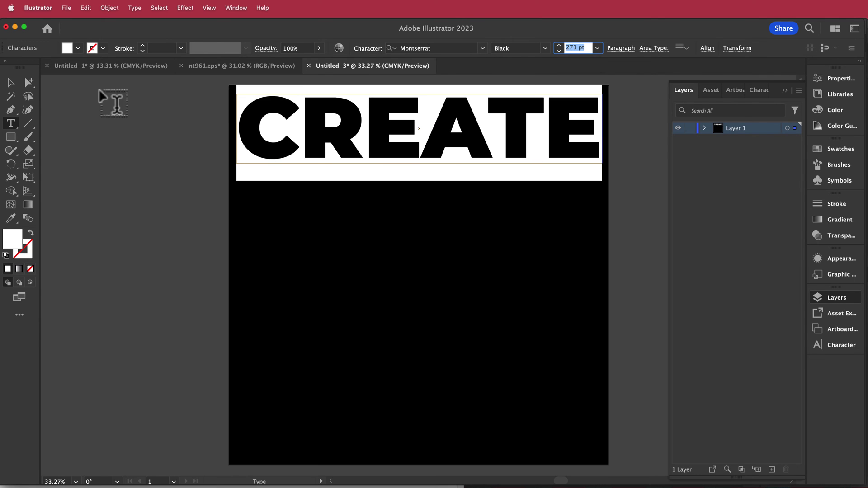
# - Widen the text frame to both artboard edges, 1200 px, and move it slightly up towards the artboard's top edge
pyautogui.click(11, 82)
pyautogui.moveTo(236, 129); pyautogui.dragTo(229, 129)
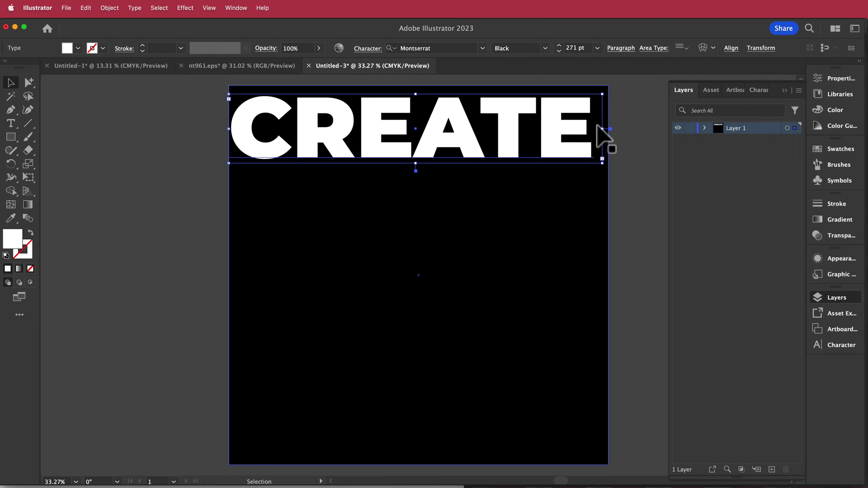
pyautogui.moveTo(602, 130); pyautogui.dragTo(609, 130)
pyautogui.moveTo(452, 129); pyautogui.dragTo(453, 121)
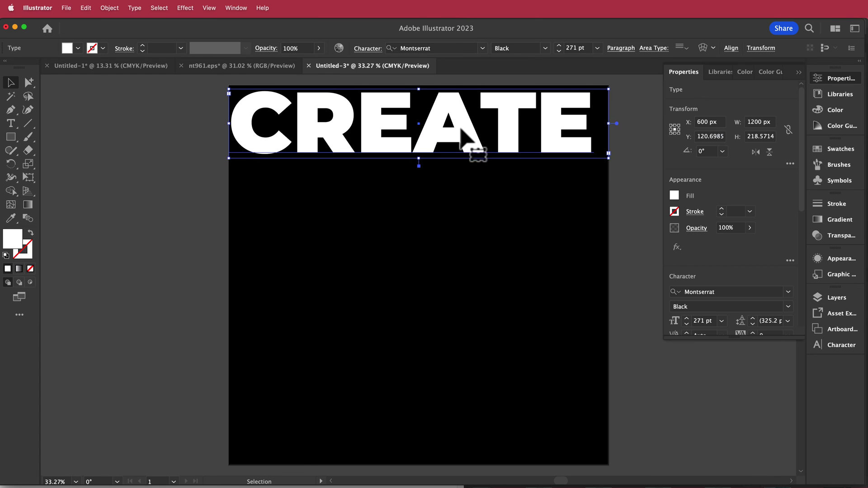
# - Centre the word CREATE horizontally within its text frame
pyautogui.press('t')
pyautogui.doubleClick(479, 132)
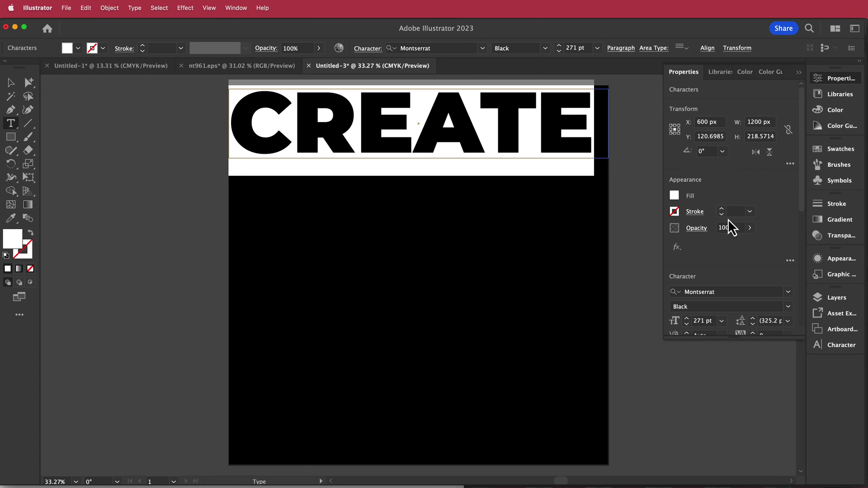
pyautogui.scroll(-5, 728, 226)
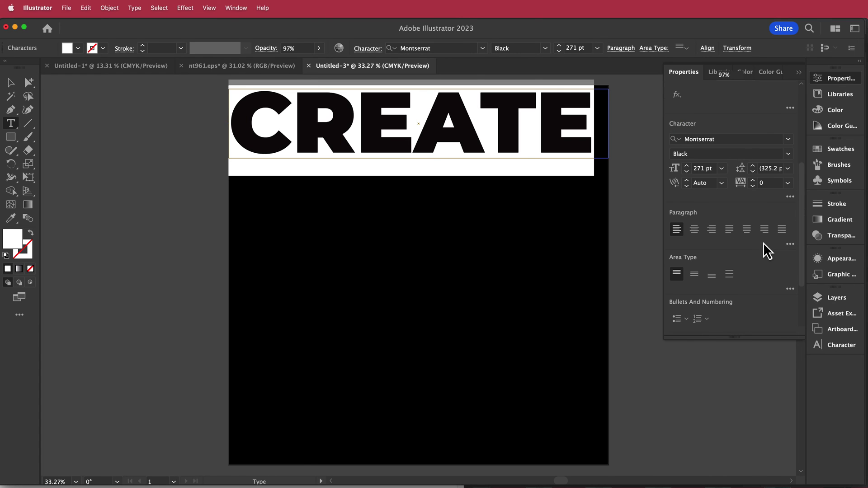
pyautogui.click(694, 229)
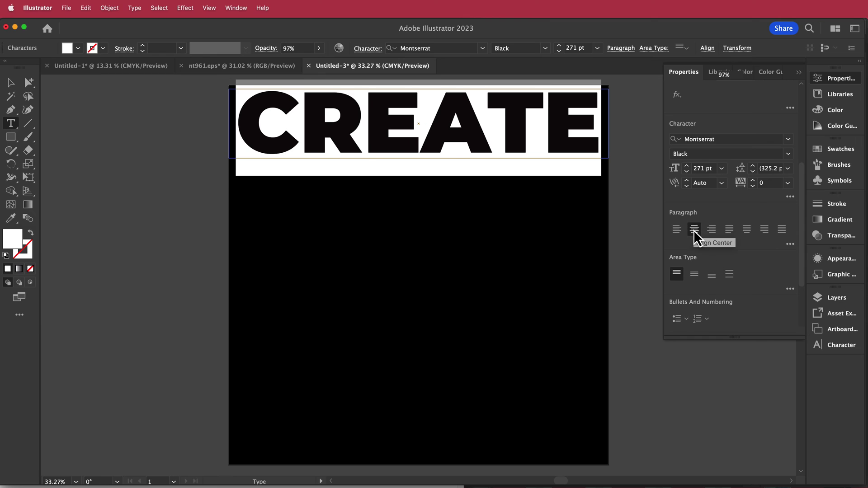
pyautogui.click(9, 83)
pyautogui.click(214, 108)
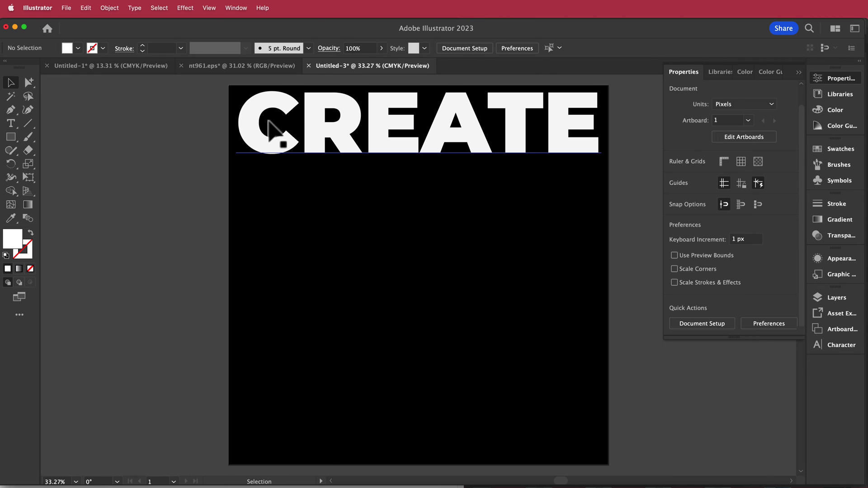
# - Copy the CREATE line directly below itself and repeat the copy at equal spacing until five lines are stacked
pyautogui.moveTo(266, 116); pyautogui.dragTo(262, 173)
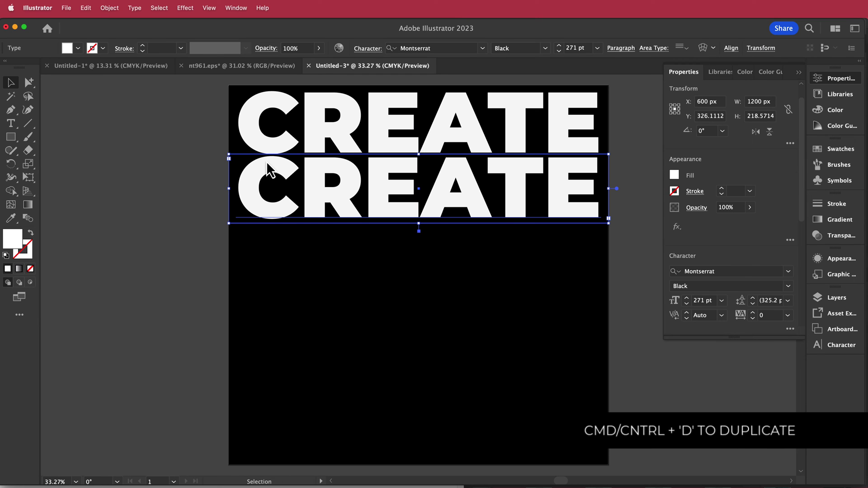
pyautogui.press('super+d')
pyautogui.press('super+d')
pyautogui.press('super+d')
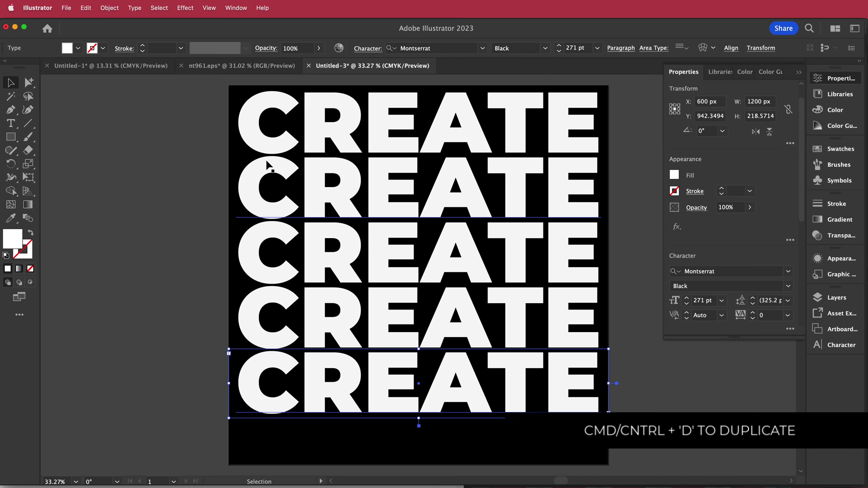
# - Turn the lower four CREATE lines into outlined text with a white stroke and no fill
pyautogui.click(266, 168)
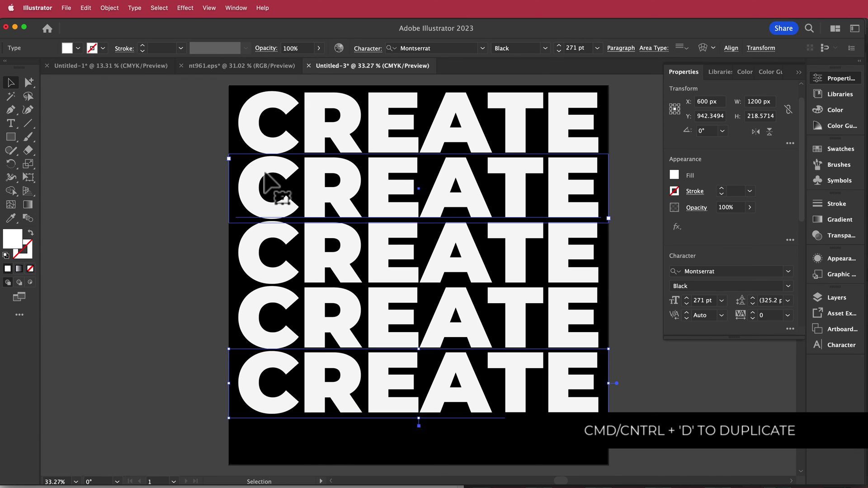
pyautogui.keyDown('shift'); pyautogui.click(259, 240); pyautogui.keyUp('shift')
pyautogui.keyDown('shift'); pyautogui.click(260, 308); pyautogui.keyUp('shift')
pyautogui.keyDown('shift'); pyautogui.click(271, 377); pyautogui.keyUp('shift')
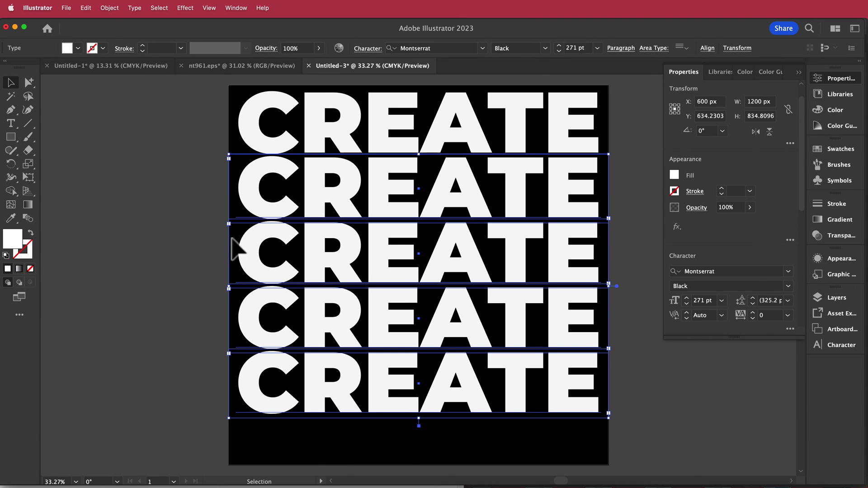
pyautogui.click(32, 235)
pyautogui.click(173, 175)
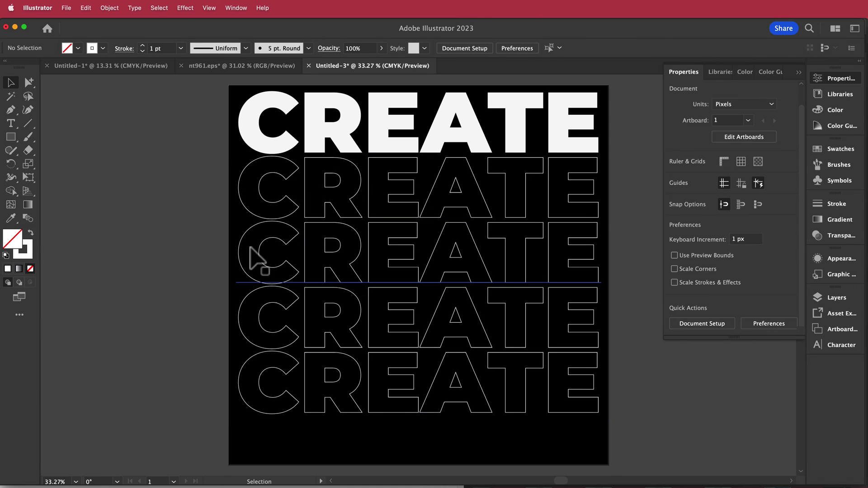
# - Apply an Envelope Distort warp to the four outlined CREATE lines using the horizontal Wave style with a 38% bend
pyautogui.click(272, 195)
pyautogui.keyDown('shift'); pyautogui.click(258, 265); pyautogui.keyUp('shift')
pyautogui.keyDown('shift'); pyautogui.click(268, 316); pyautogui.keyUp('shift')
pyautogui.keyDown('shift'); pyautogui.click(265, 367); pyautogui.keyUp('shift')
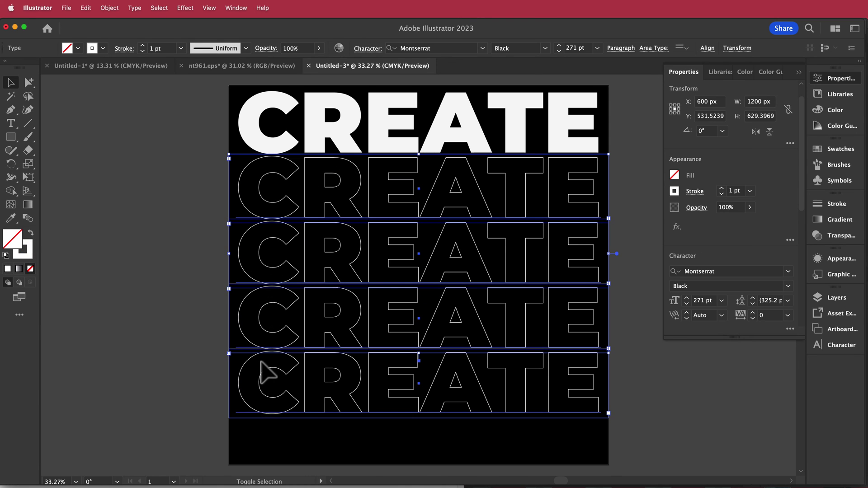
pyautogui.click(110, 8)
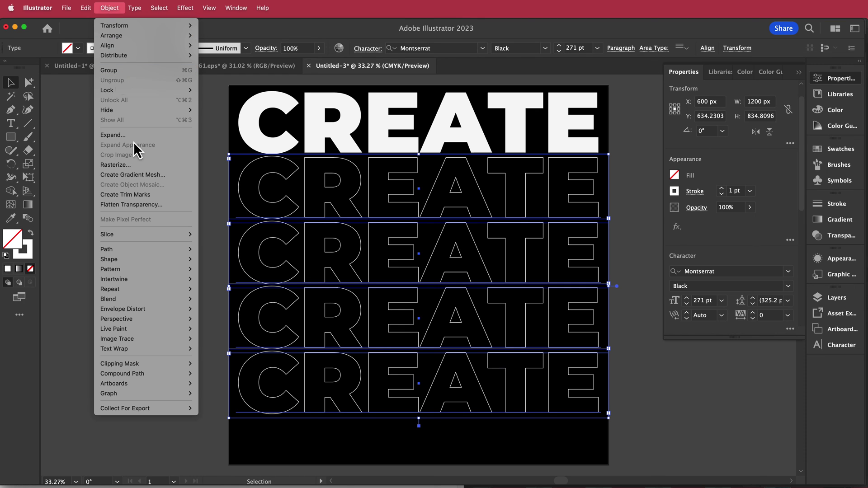
pyautogui.moveTo(143, 312)
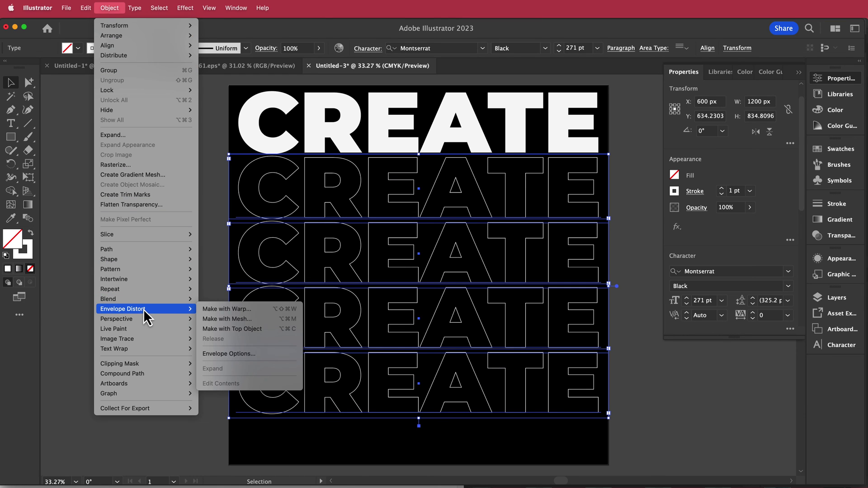
pyautogui.click(260, 310)
pyautogui.click(719, 220)
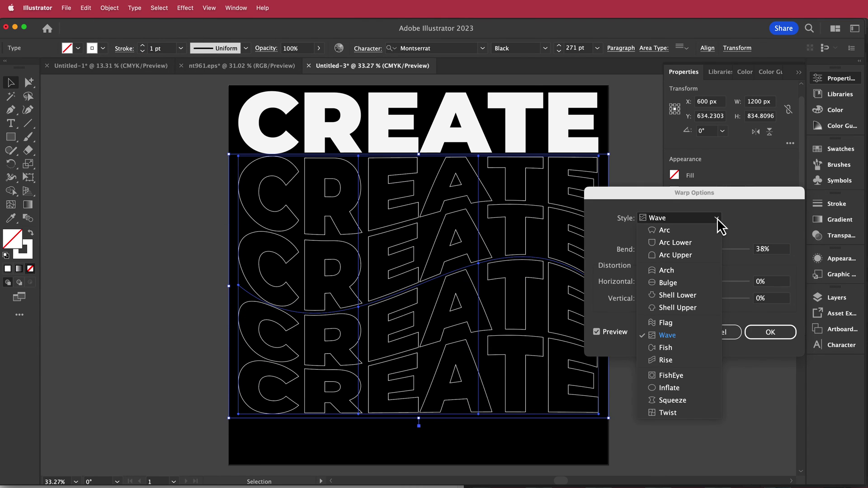
pyautogui.click(678, 339)
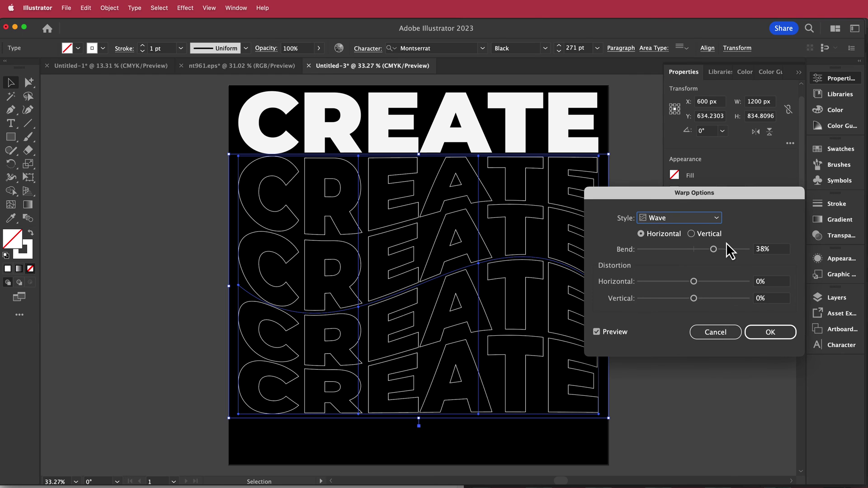
pyautogui.click(768, 333)
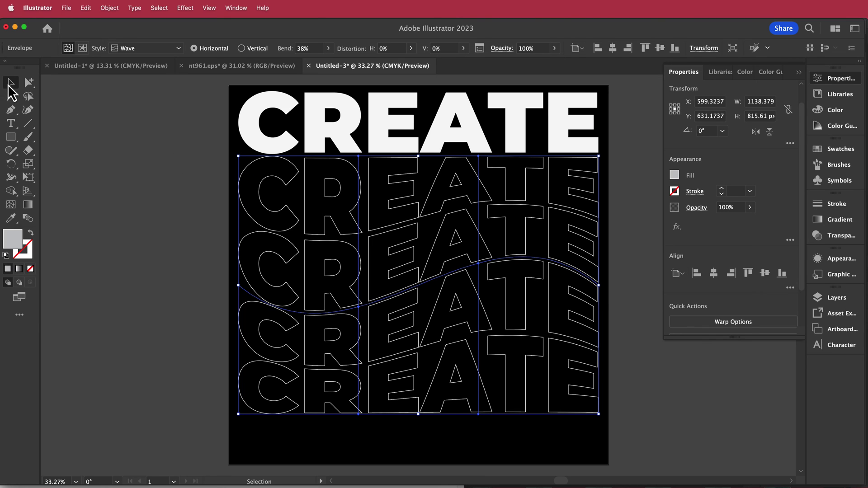
# - Hide the black background rectangle in Layer 1 and start exporting the CREATE artwork
pyautogui.click(10, 85)
pyautogui.click(235, 9)
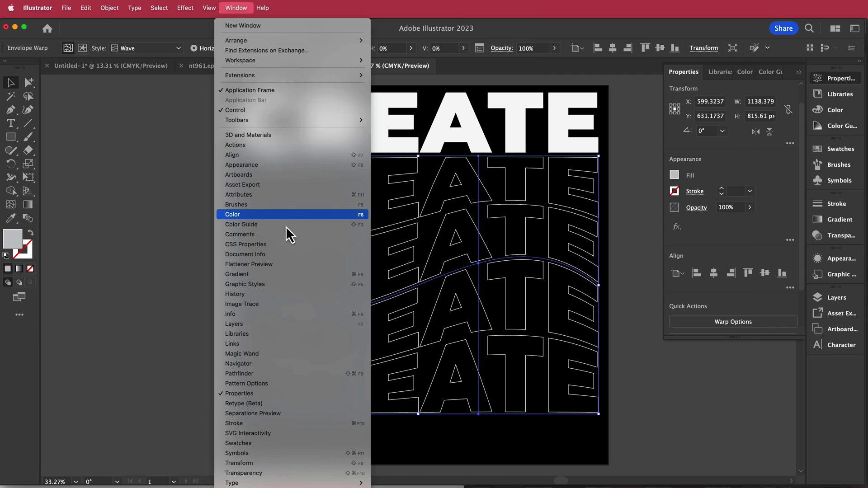
pyautogui.click(265, 333)
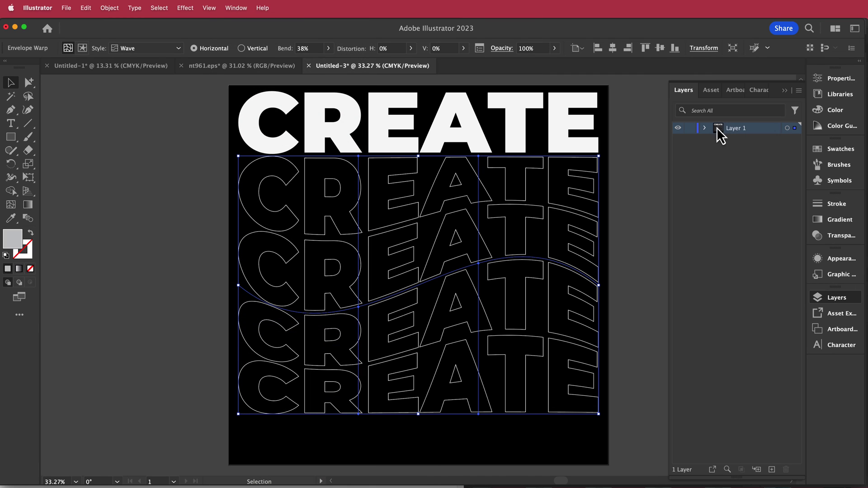
pyautogui.click(704, 128)
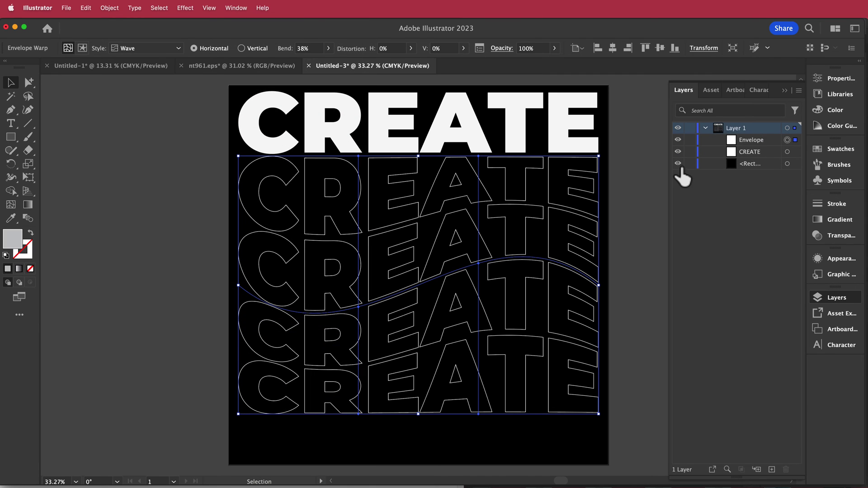
pyautogui.click(677, 163)
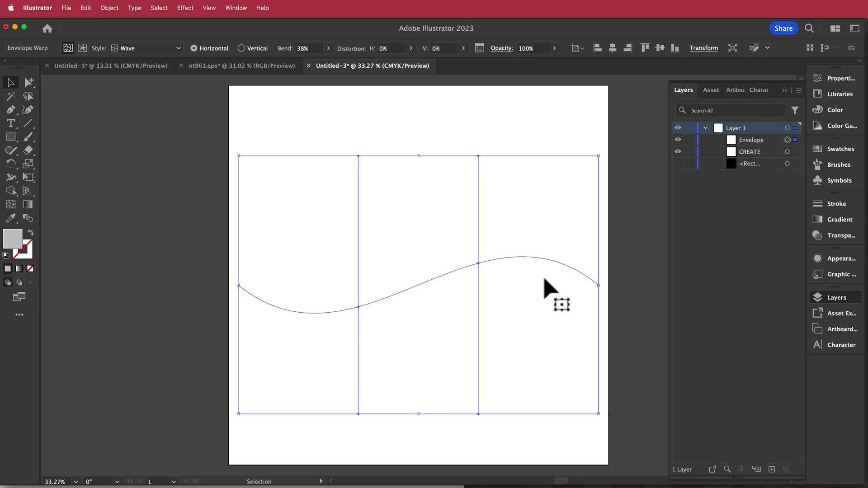
pyautogui.click(66, 9)
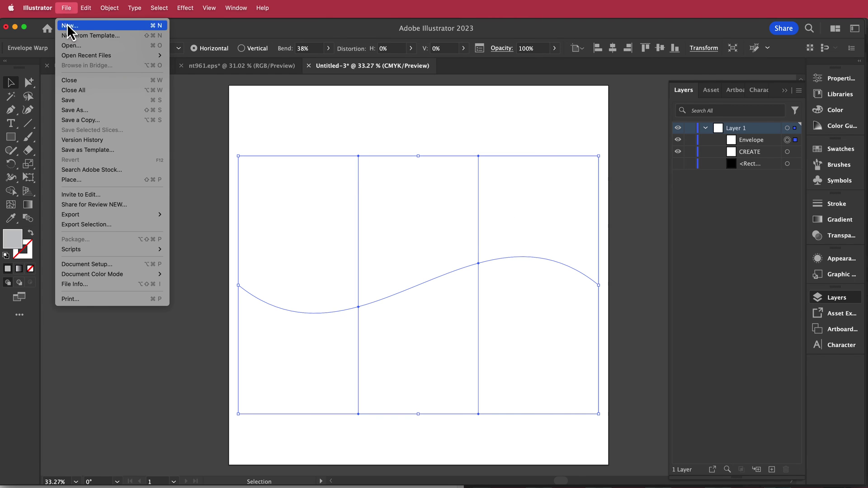
pyautogui.moveTo(102, 216)
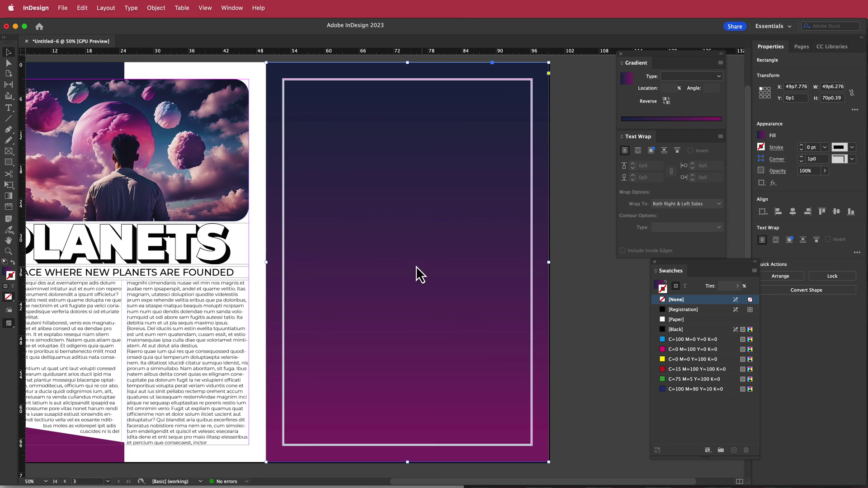
# - Switch to InDesign, place the CREATE artwork inside the white border on the gradient page, and narrow its frame to the border's width
pyautogui.moveTo(284, 80); pyautogui.dragTo(519, 446)
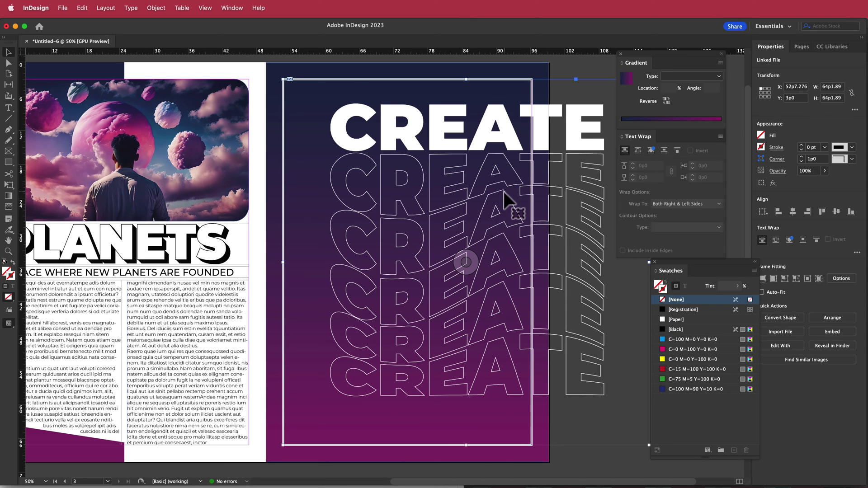
pyautogui.press('super+minus')
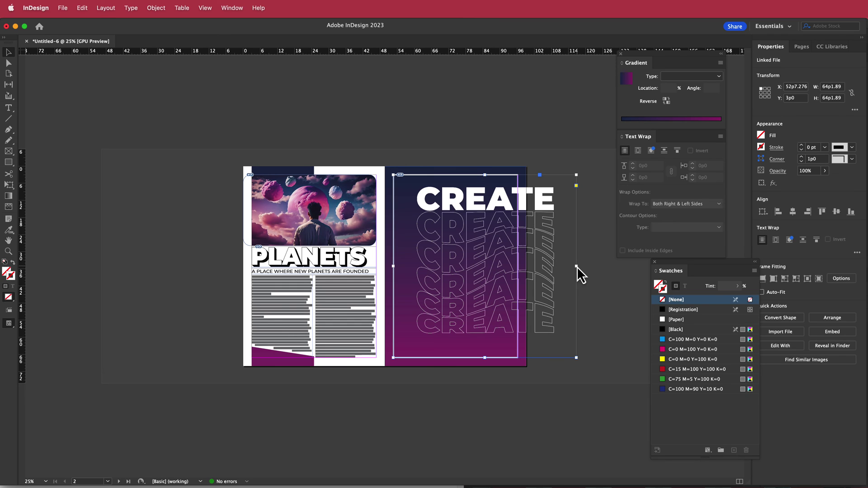
pyautogui.moveTo(576, 267); pyautogui.dragTo(518, 266)
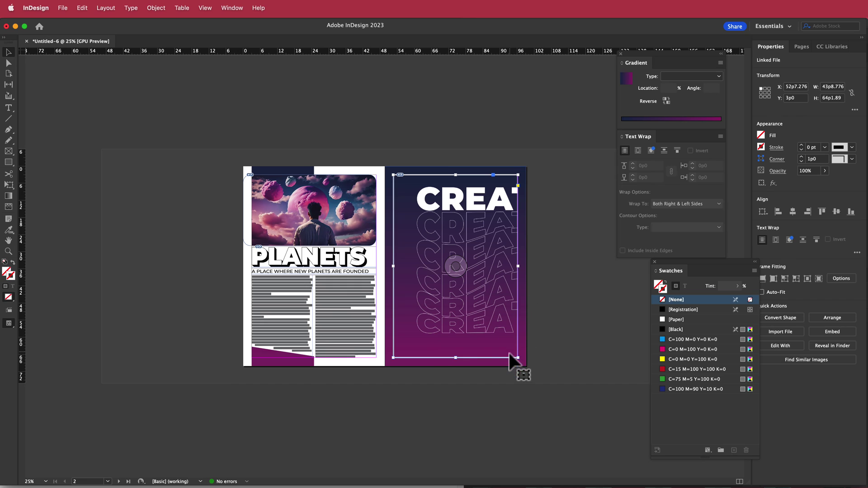
# - Fit the placed CREATE artwork proportionally inside its frame
pyautogui.rightClick(410, 219)
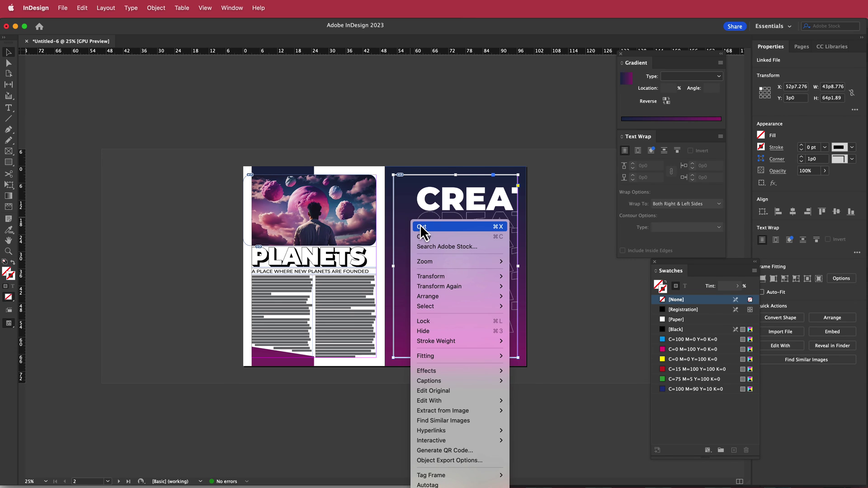
pyautogui.moveTo(468, 284)
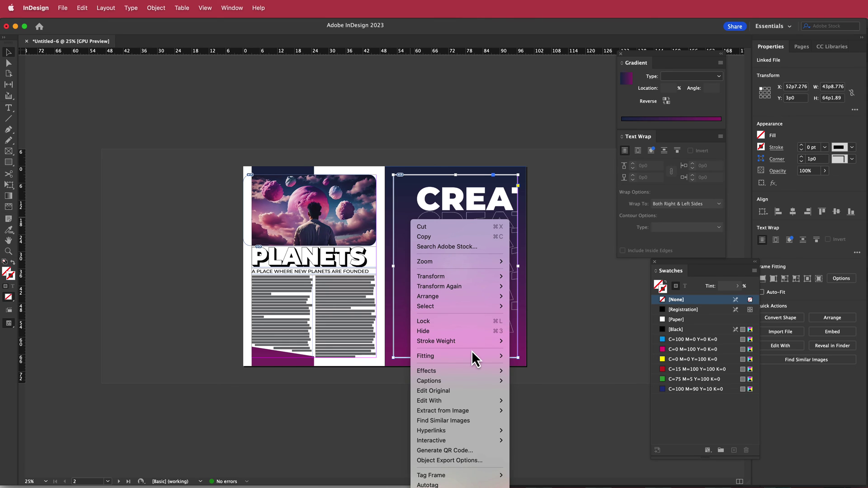
pyautogui.moveTo(470, 358)
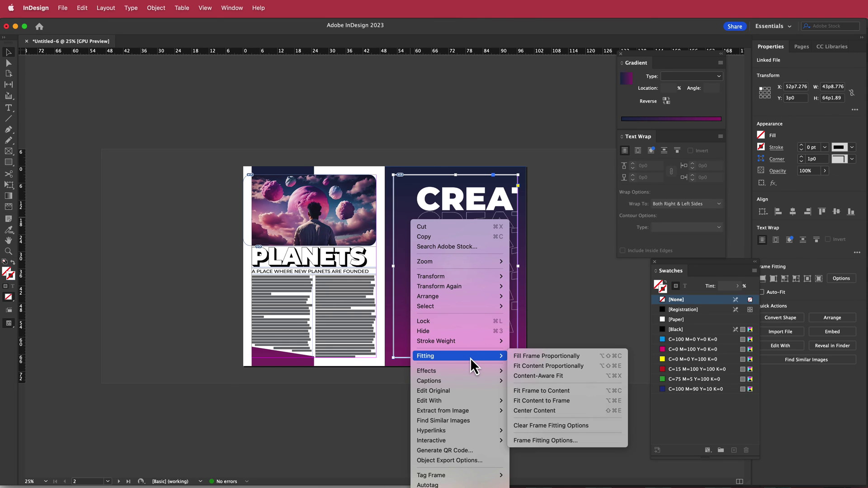
pyautogui.click(544, 368)
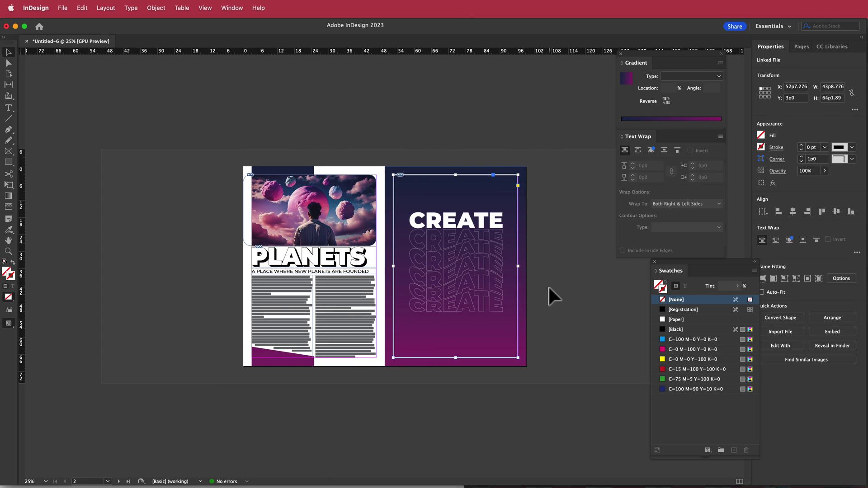
pyautogui.click(568, 287)
pyautogui.press('super+equal')
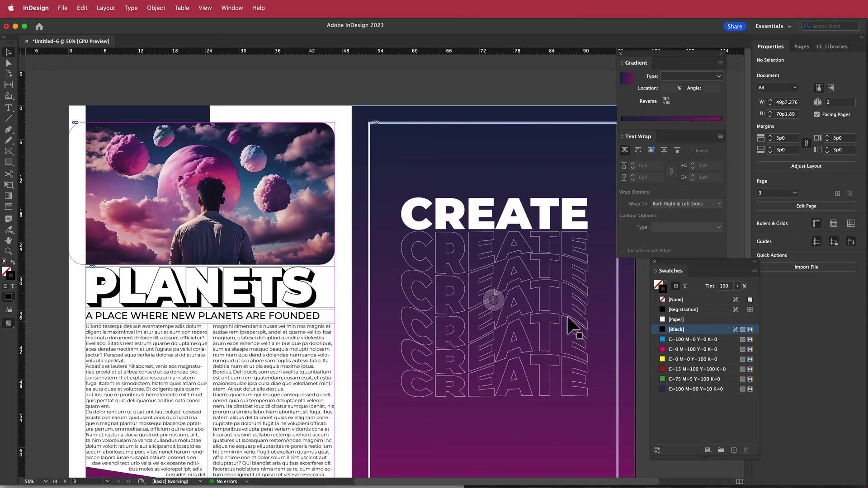
pyautogui.press('h')
pyautogui.moveTo(552, 258); pyautogui.dragTo(405, 179)
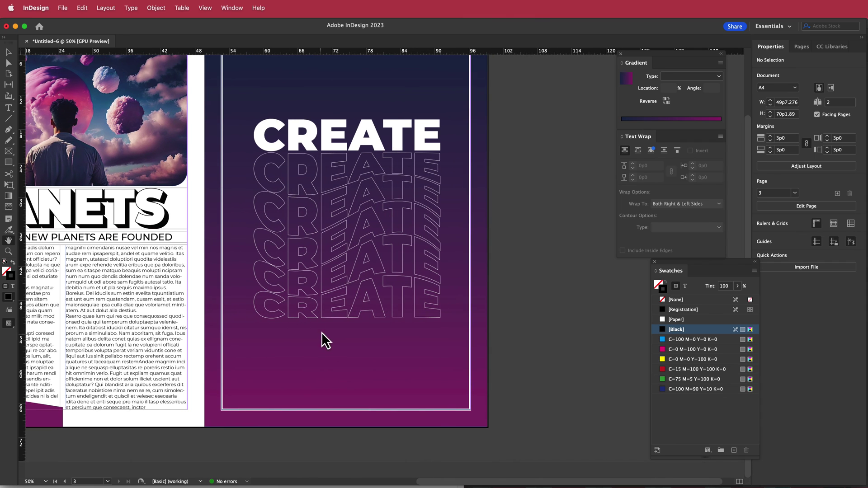
pyautogui.click(157, 10)
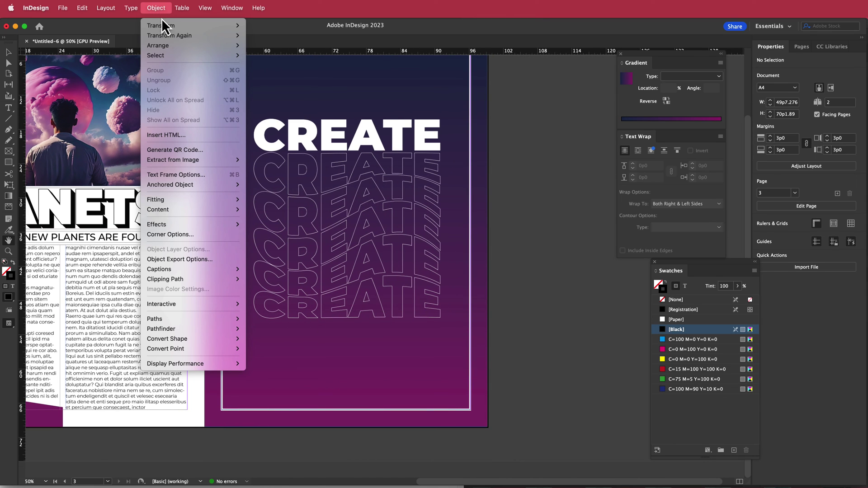
pyautogui.click(184, 149)
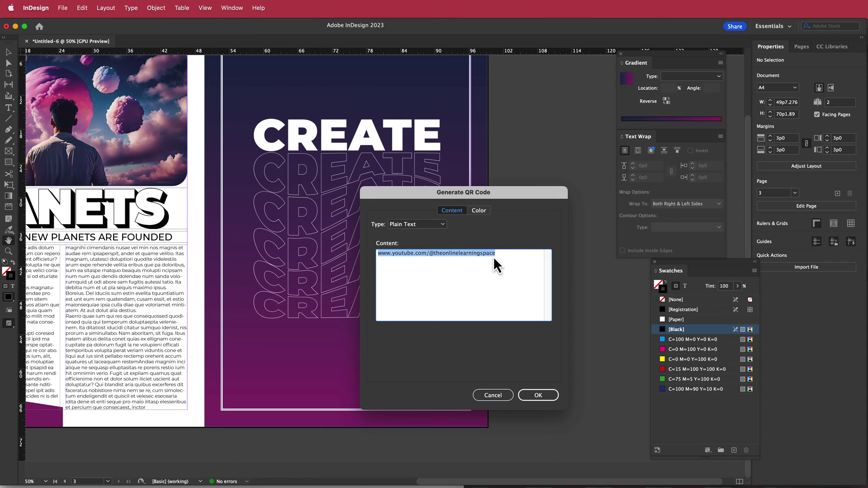
pyautogui.click(479, 212)
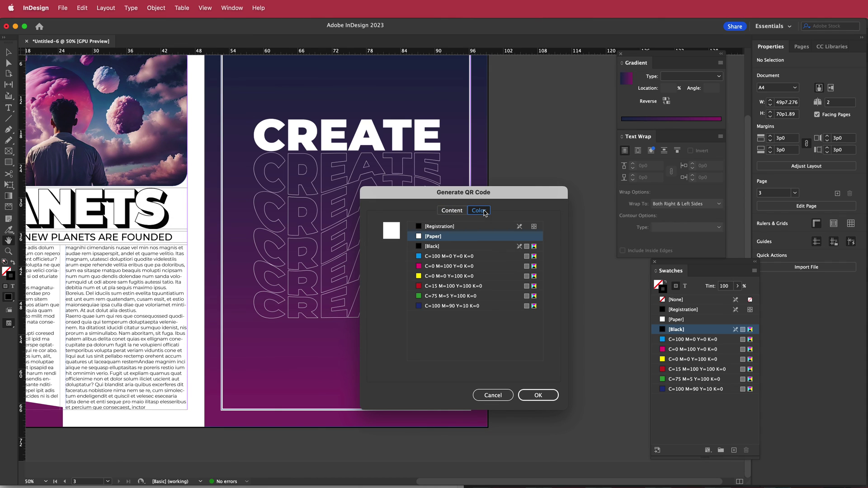
pyautogui.click(542, 396)
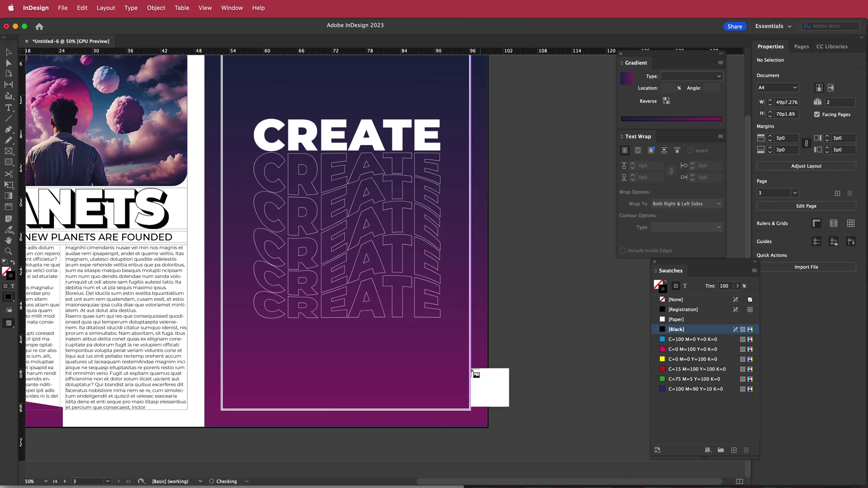
pyautogui.moveTo(323, 341); pyautogui.dragTo(362, 378)
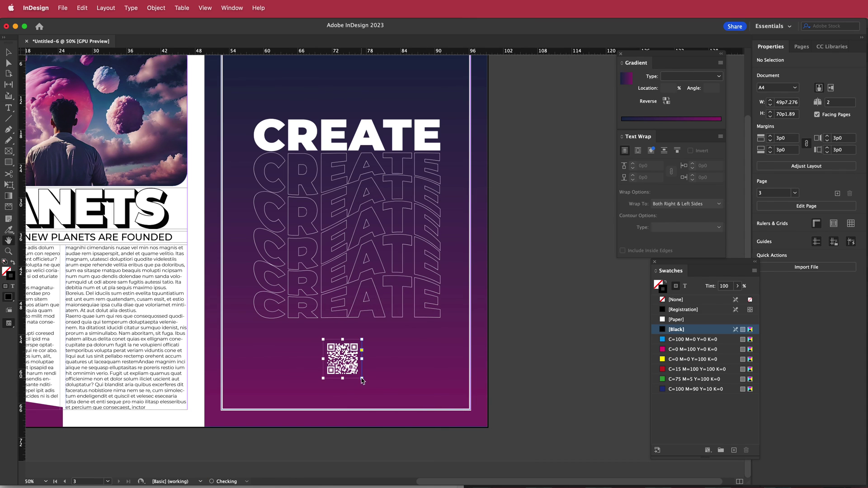
# - Move the QR code slightly up and to the right, centring it beneath the CREATE artwork, and deselect everything
pyautogui.hscroll(-2, 351, 357)
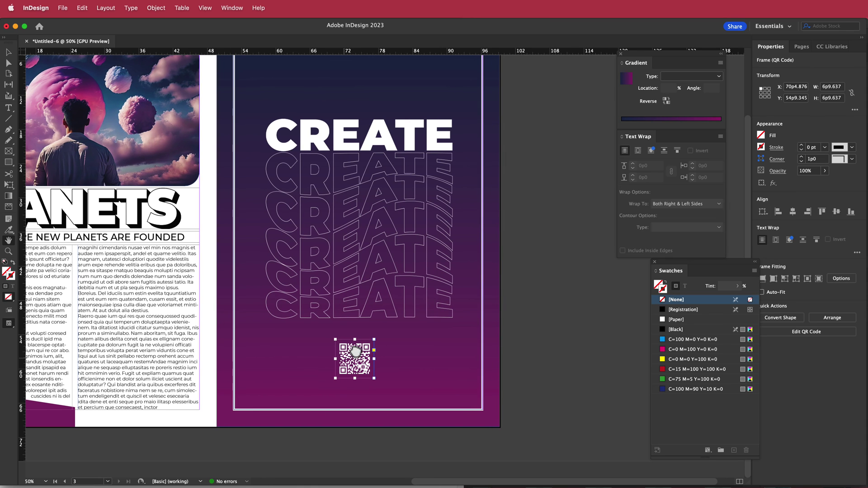
pyautogui.hscroll(-2, 359, 359)
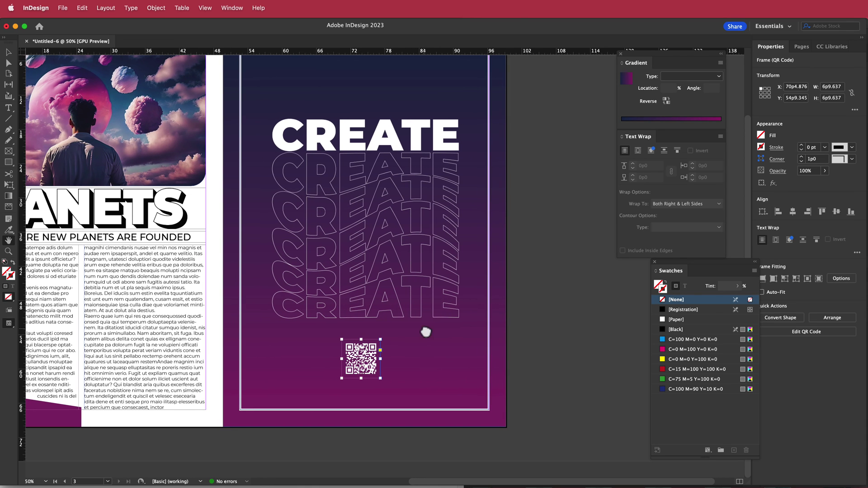
pyautogui.hscroll(-6, 374, 374)
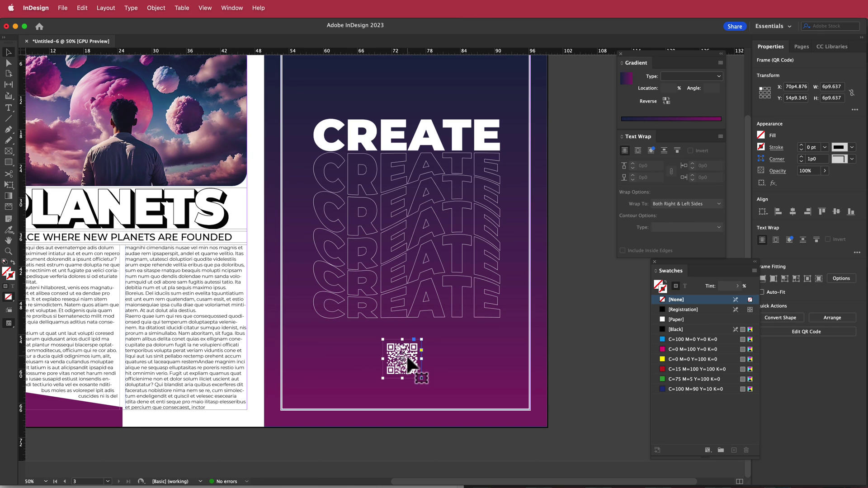
pyautogui.moveTo(410, 357); pyautogui.dragTo(417, 331)
pyautogui.click(456, 352)
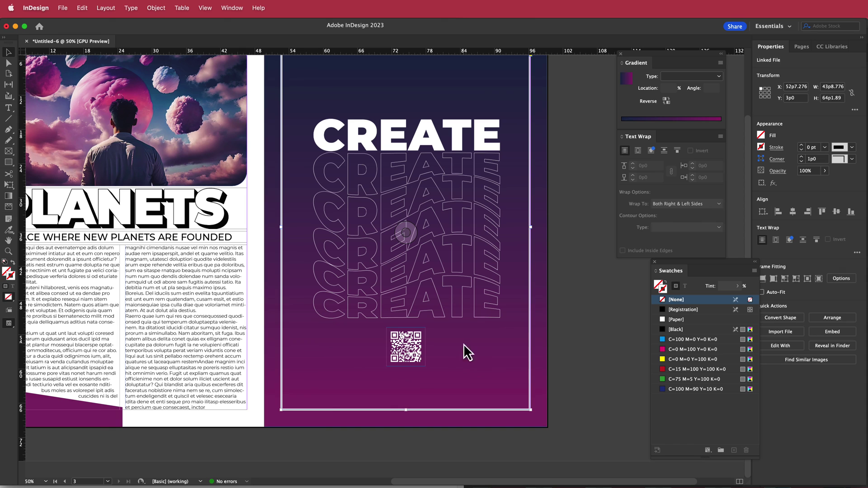
pyautogui.click(564, 186)
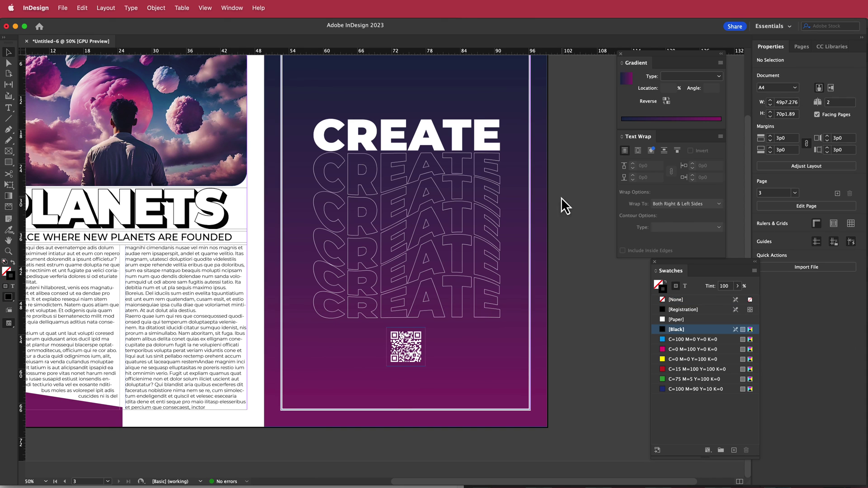
# - Review the two-page spread in Preview mode, checking the Planets article alongside the CREATE page and its QR code
pyautogui.press('super+minus')
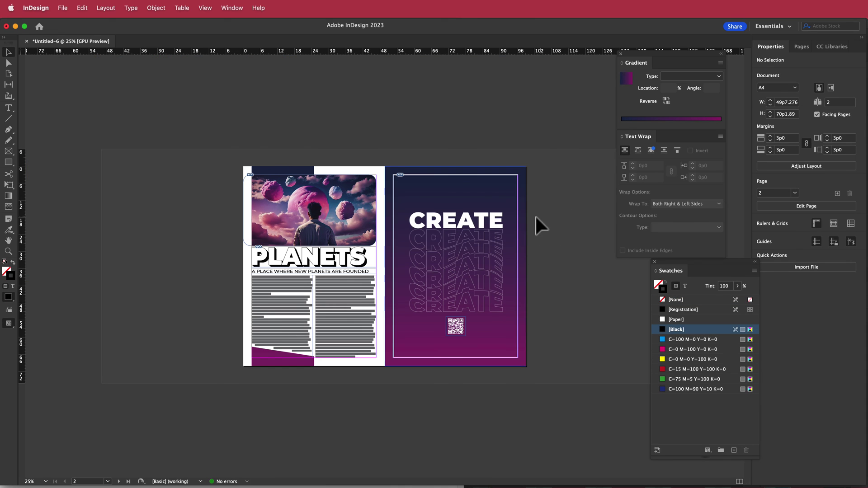
pyautogui.press('super+equal')
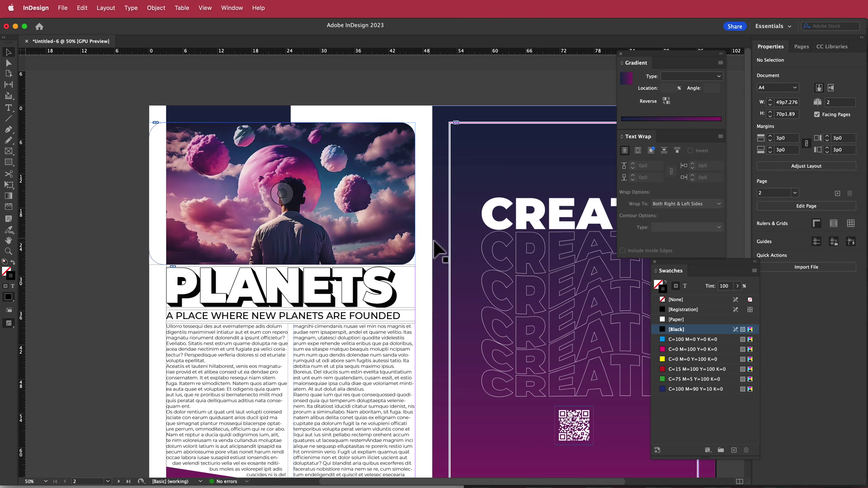
pyautogui.press('h')
pyautogui.moveTo(439, 238); pyautogui.dragTo(349, 171)
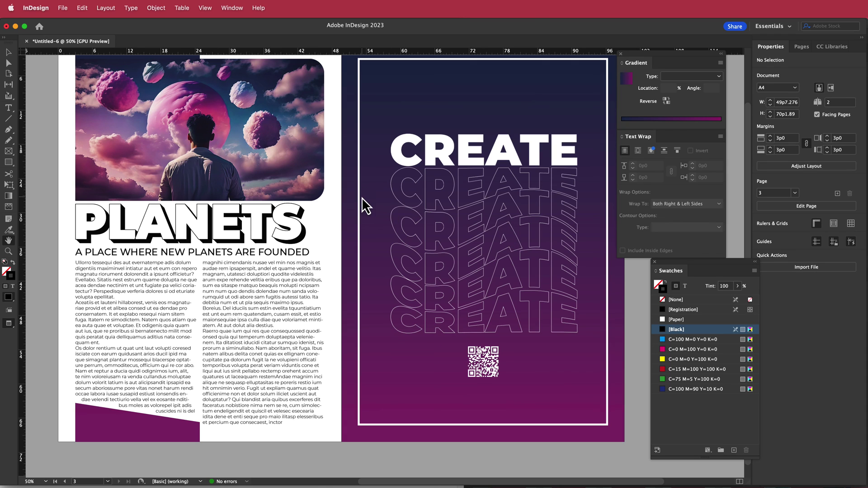
pyautogui.press('super+minus')
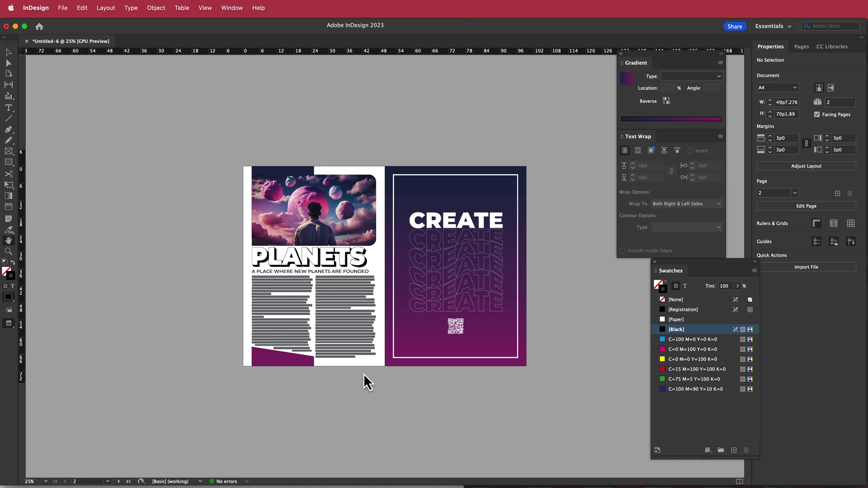
pyautogui.press('super+equal')
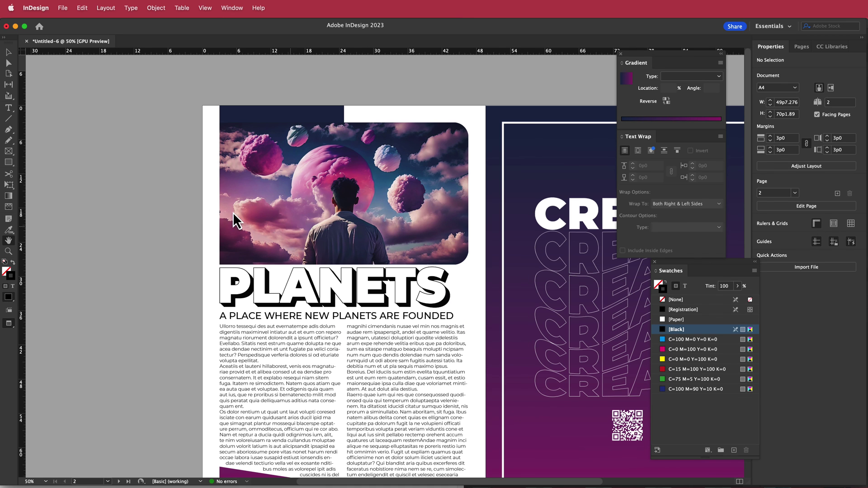